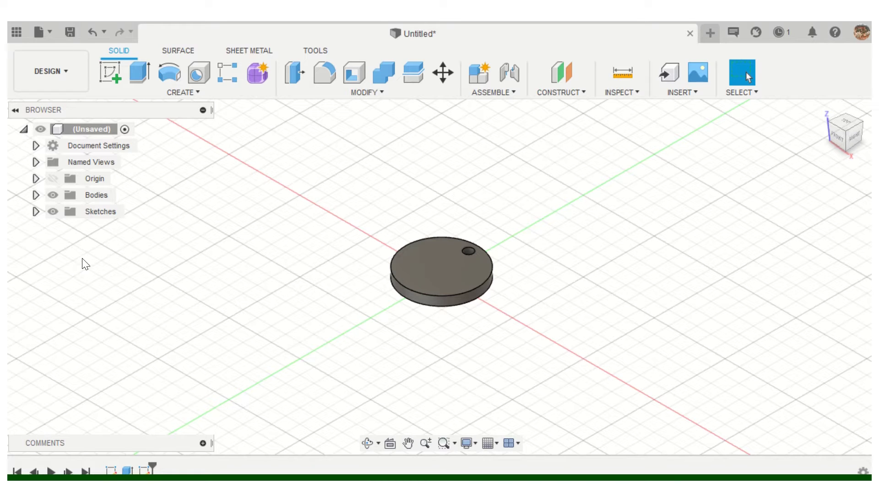
# Close the disc design without saving and start a sketch on the horizontal XY plane of the empty design
pyautogui.click(690, 33)
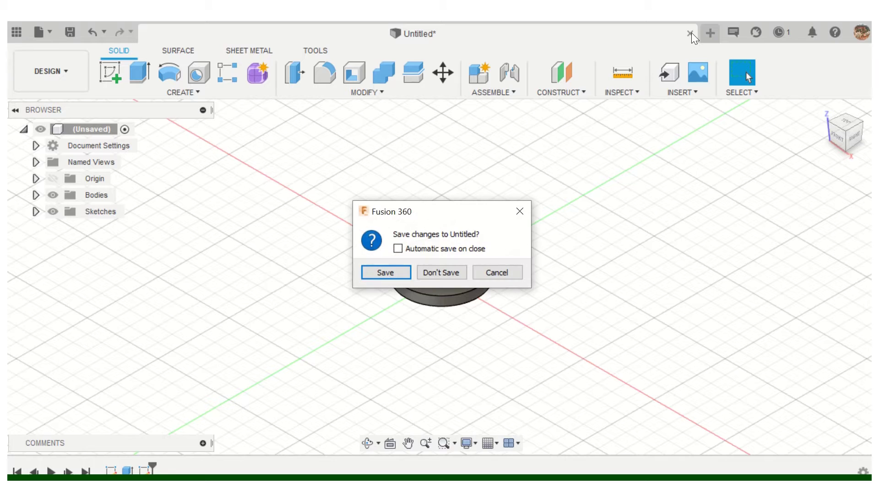
pyautogui.click(454, 273)
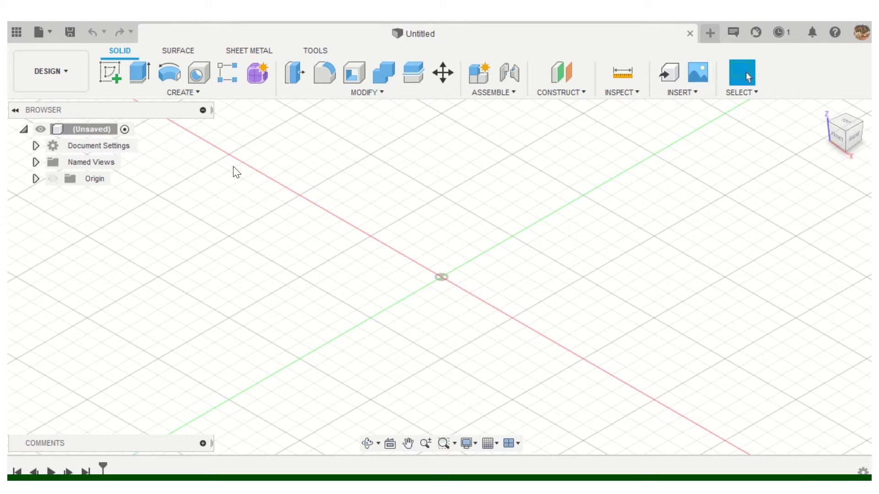
pyautogui.click(107, 78)
pyautogui.click(471, 274)
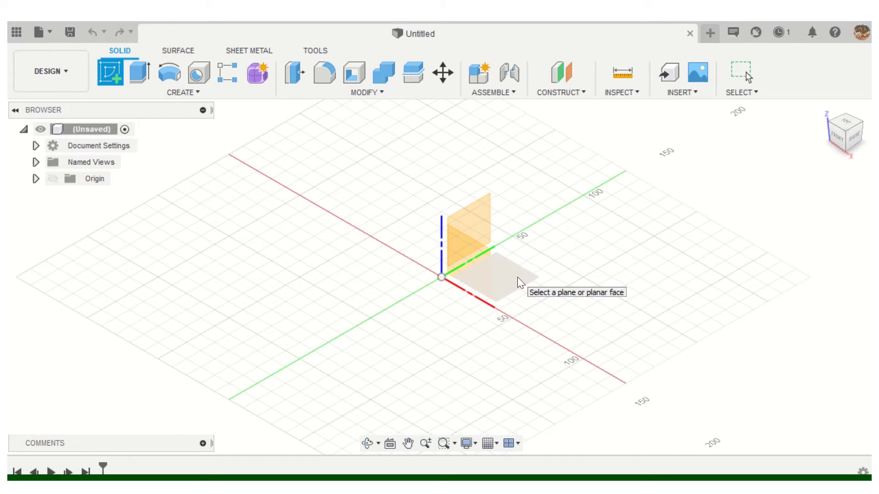
pyautogui.click(517, 276)
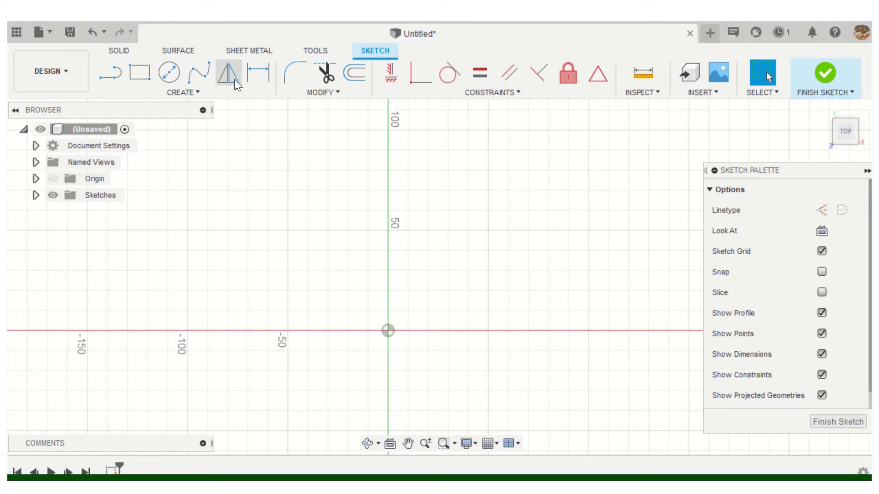
# Sketch a center rectangle about 117 mm by 71 mm on the origin and finish the sketch
pyautogui.click(186, 93)
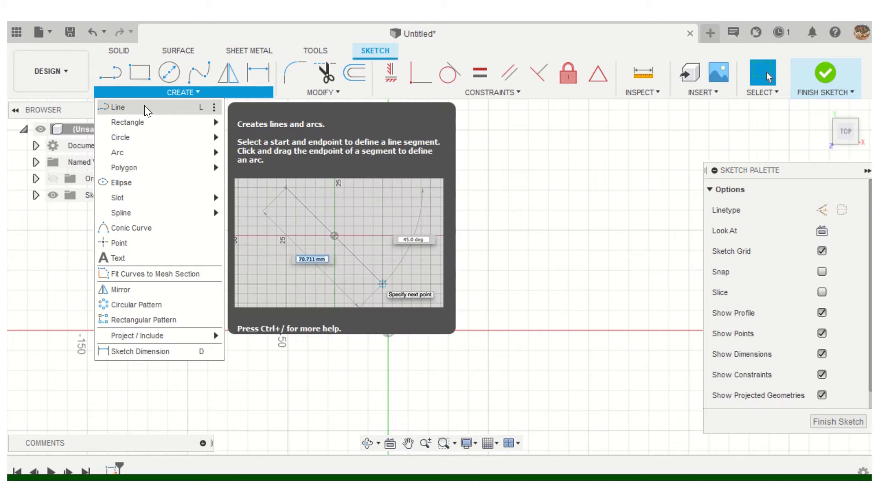
pyautogui.moveTo(143, 120)
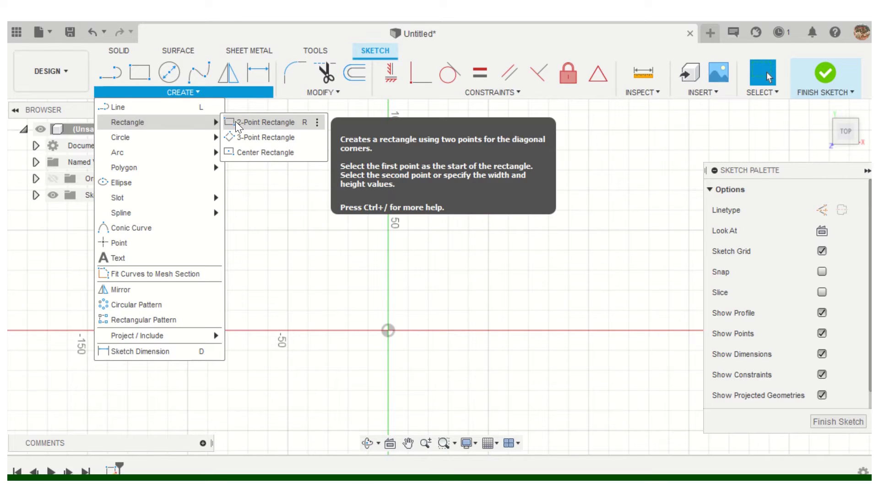
pyautogui.click(239, 151)
pyautogui.click(389, 331)
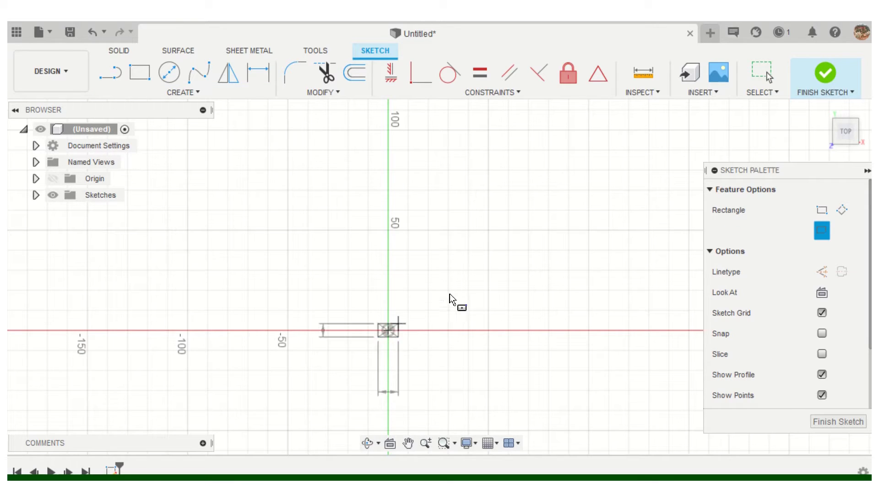
pyautogui.click(505, 260)
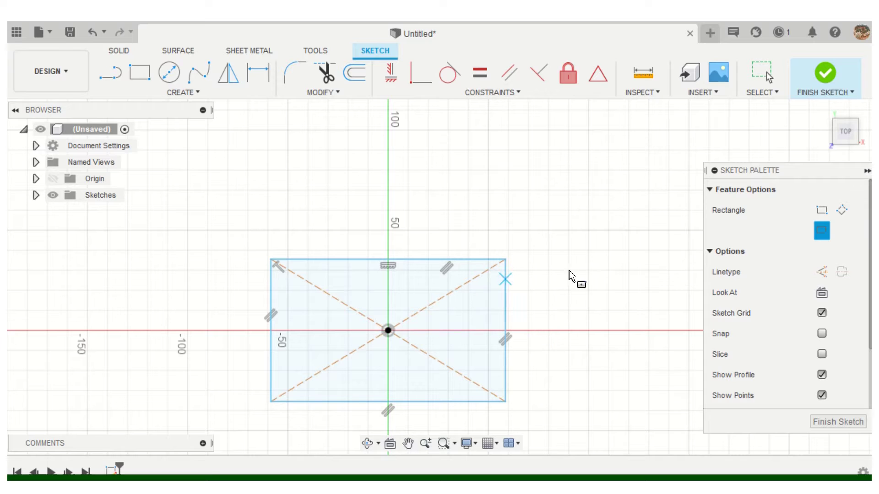
pyautogui.click(186, 93)
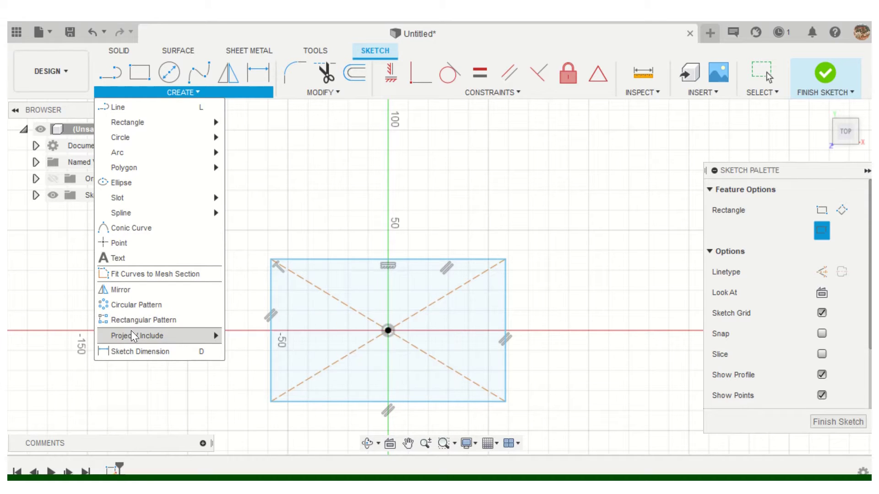
pyautogui.moveTo(131, 335)
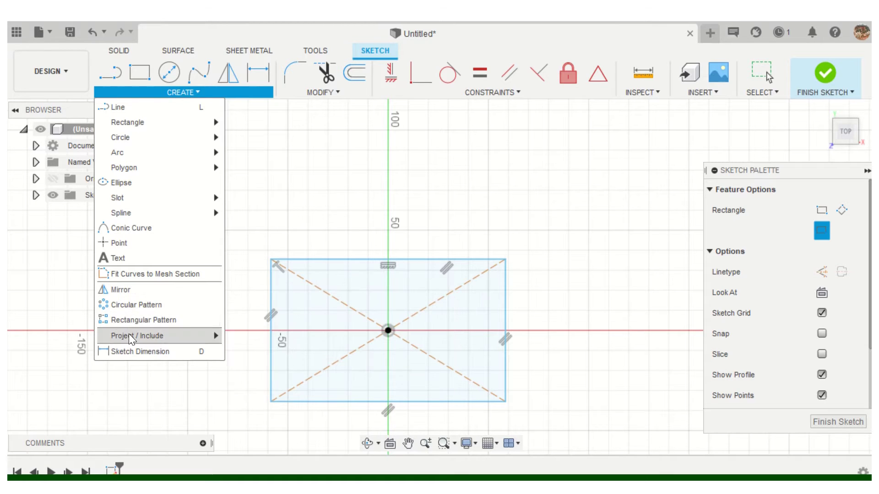
pyautogui.moveTo(197, 121)
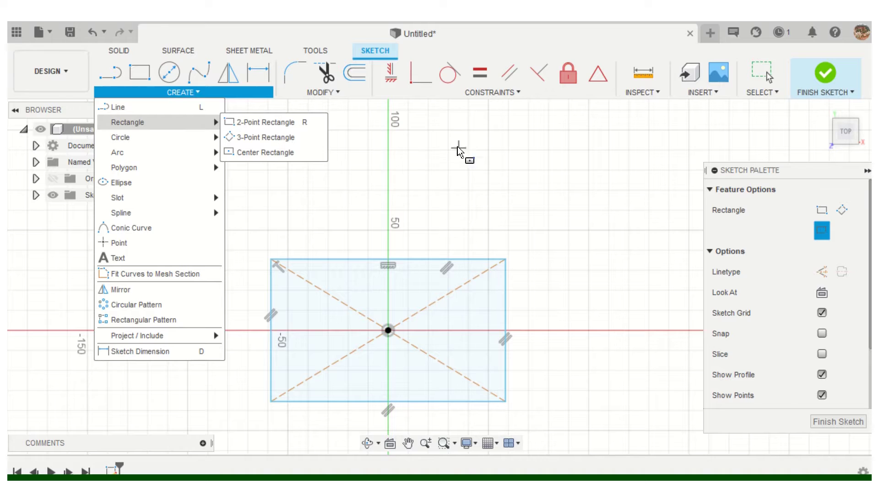
pyautogui.click(844, 421)
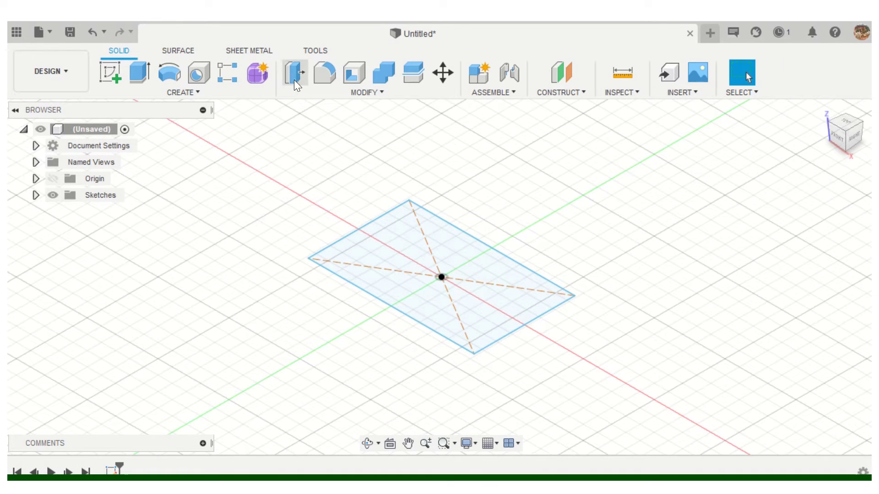
# Extrude the rectangle profile upward 50 mm as a new body
pyautogui.click(140, 74)
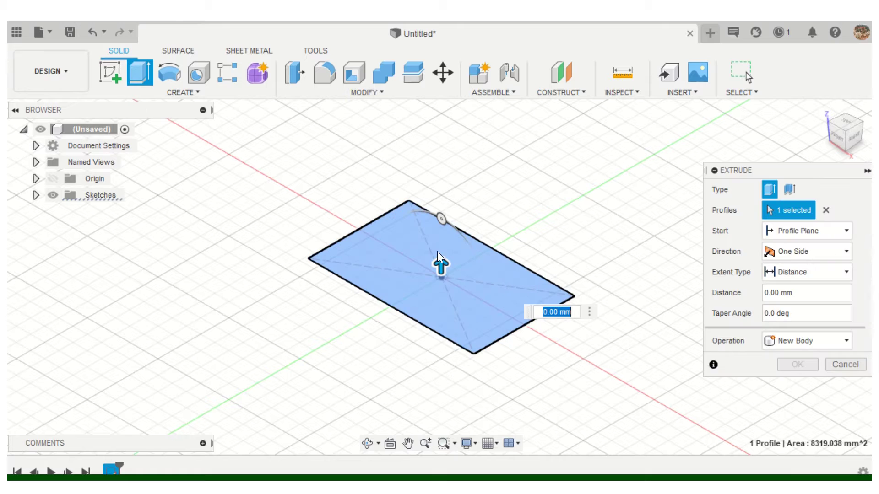
pyautogui.click(159, 87)
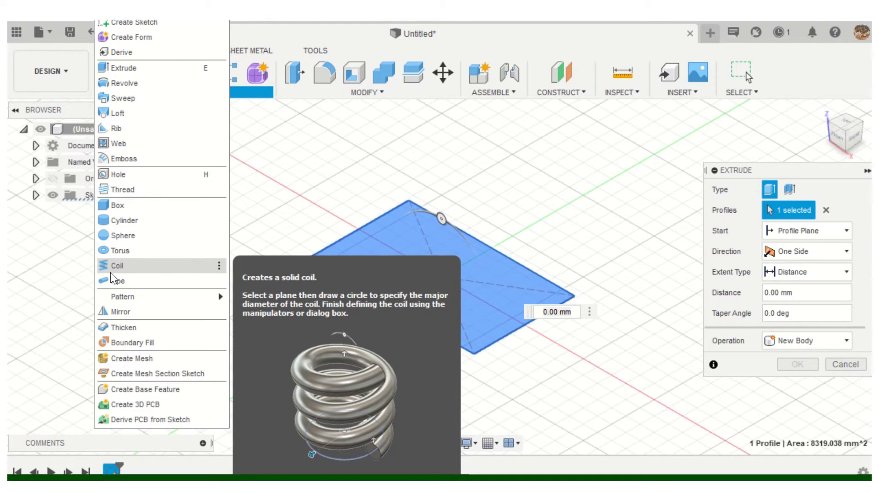
pyautogui.moveTo(441, 270); pyautogui.dragTo(440, 184)
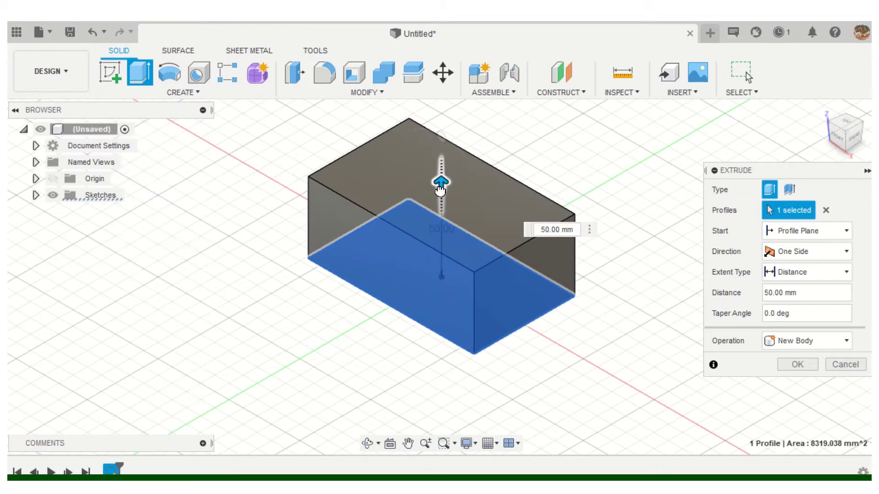
pyautogui.click(798, 364)
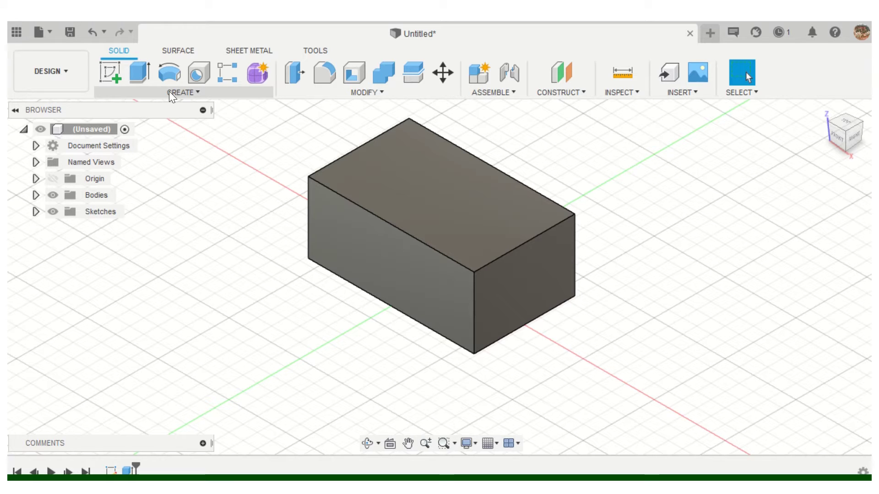
# Sketch a six-sided inscribed polygon about 11 mm in radius near the middle of the block's right end face, and finish the sketch
pyautogui.click(111, 73)
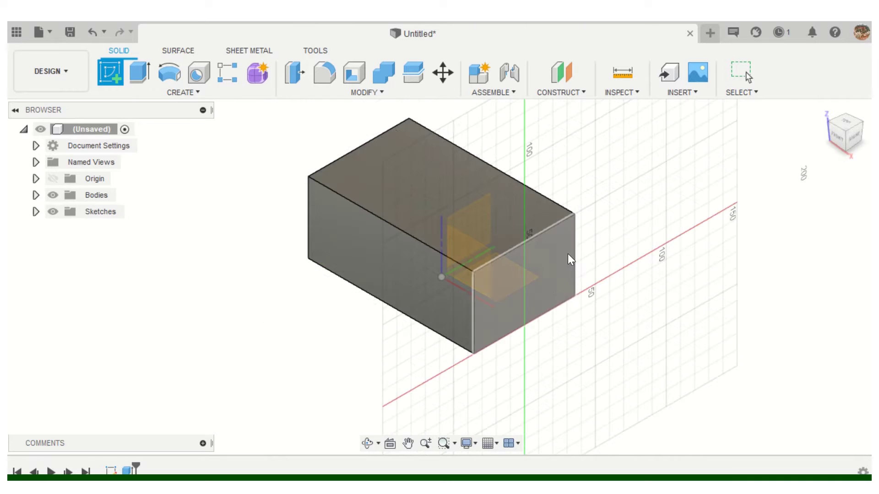
pyautogui.click(529, 286)
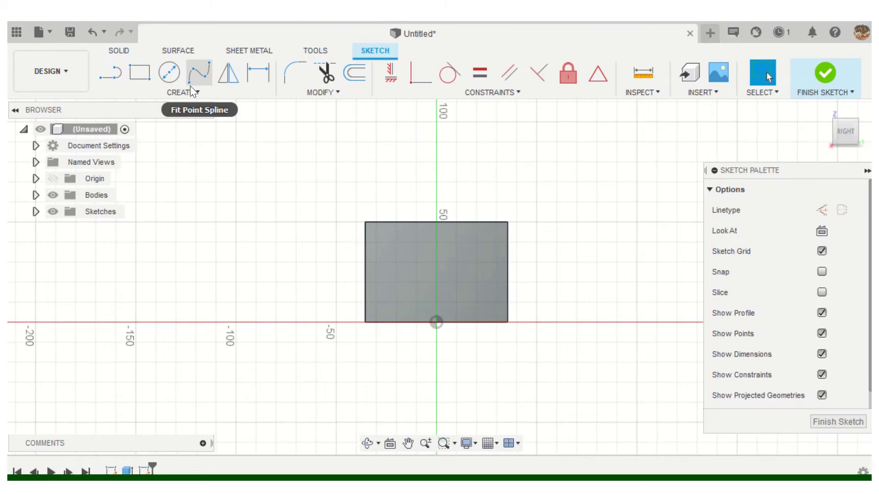
pyautogui.click(178, 92)
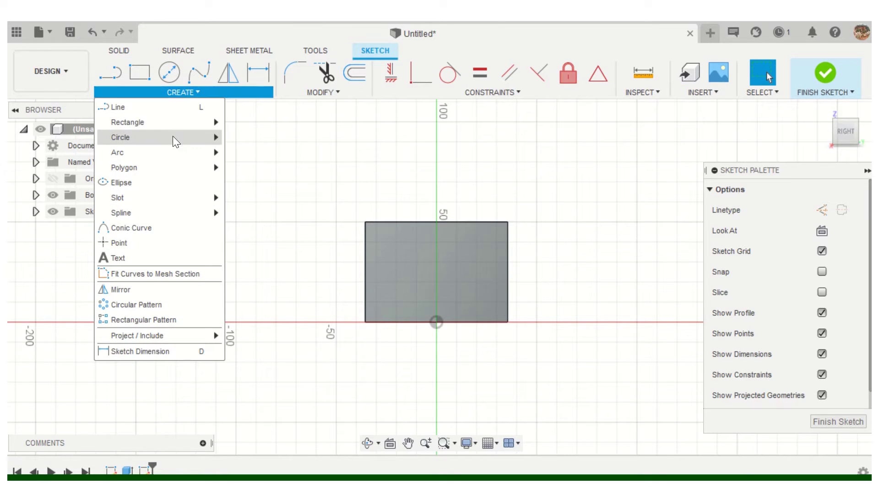
pyautogui.moveTo(162, 166)
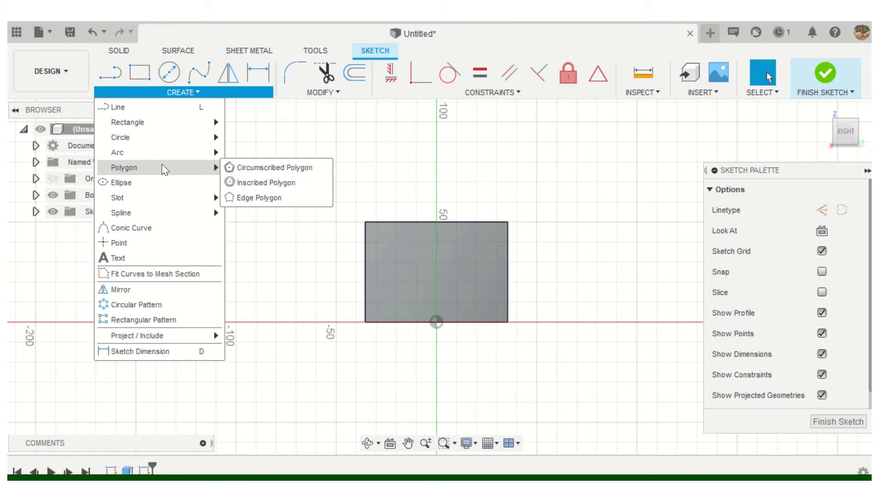
pyautogui.click(269, 182)
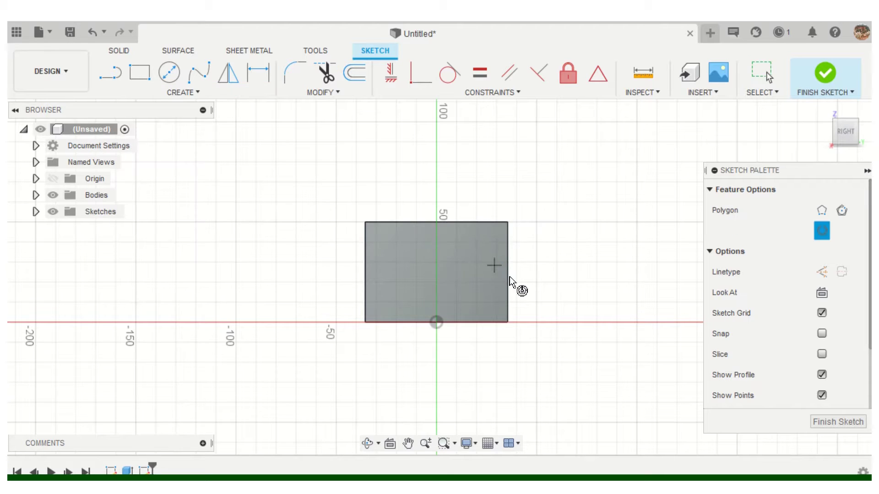
pyautogui.click(443, 272)
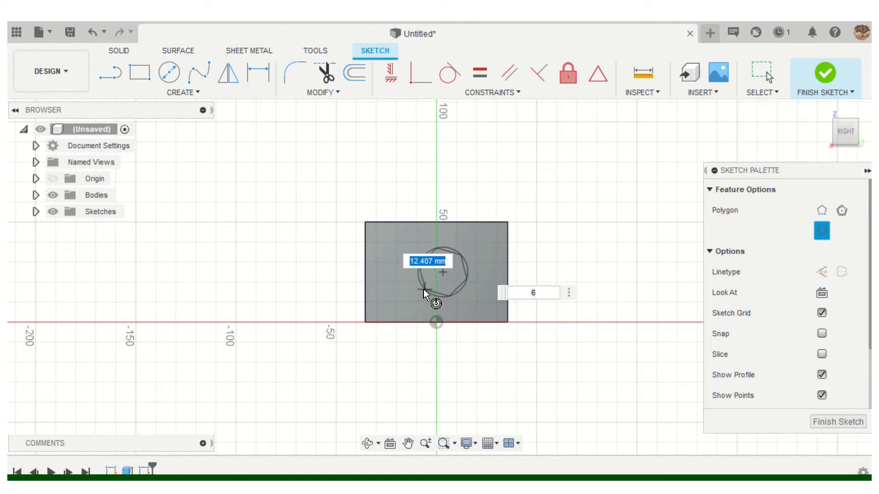
pyautogui.click(424, 285)
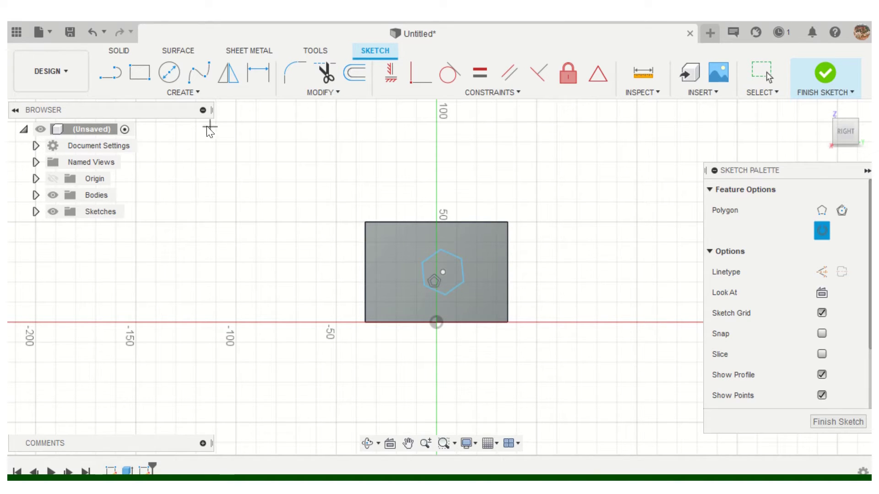
pyautogui.click(855, 425)
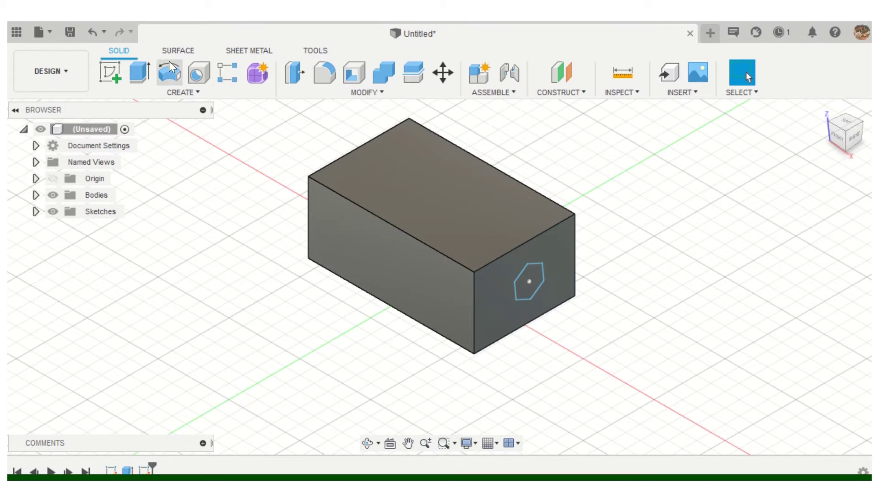
# Extrude the hexagon profile -180 mm on one side with the Cut operation, through the full length of the block
pyautogui.click(137, 76)
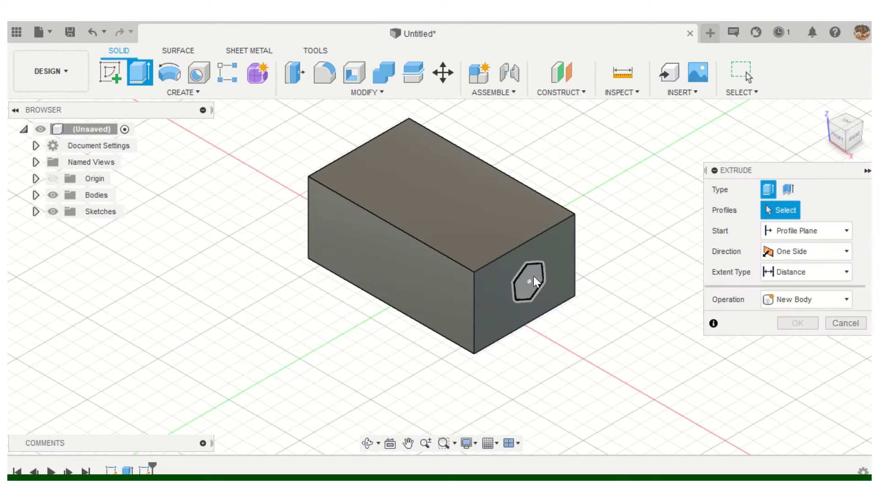
pyautogui.click(532, 278)
pyautogui.moveTo(530, 281); pyautogui.dragTo(247, 138)
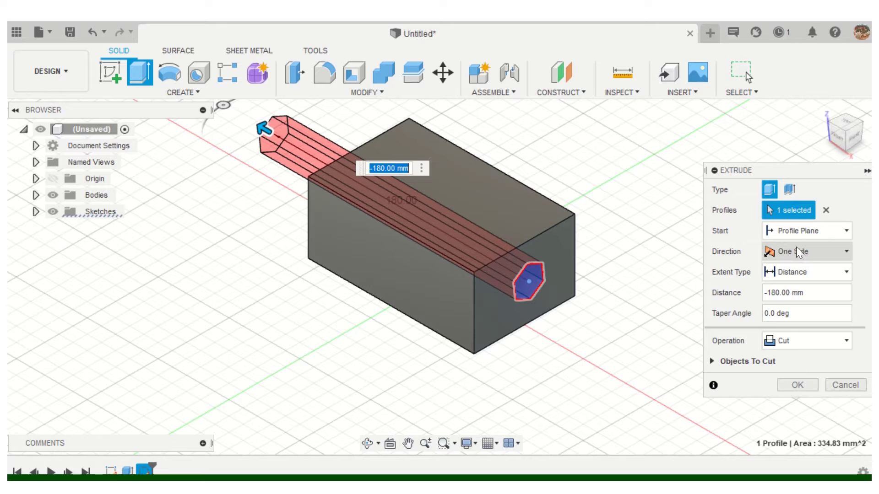
pyautogui.click(846, 251)
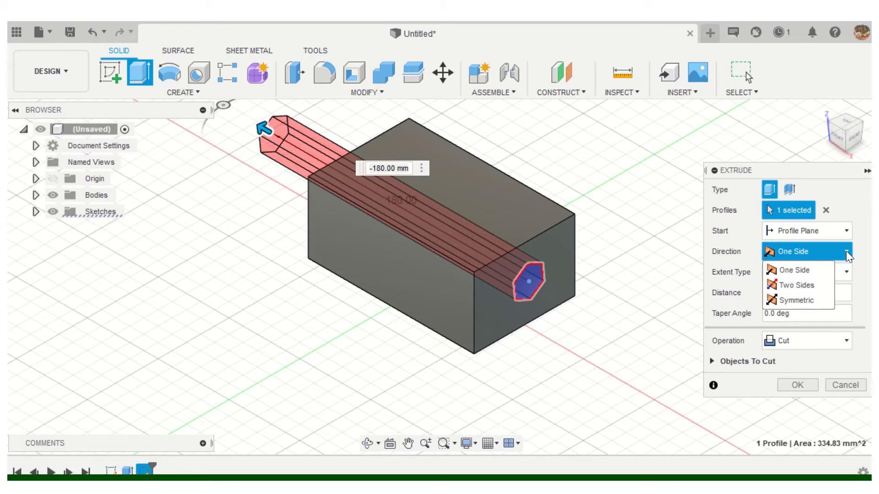
pyautogui.click(846, 251)
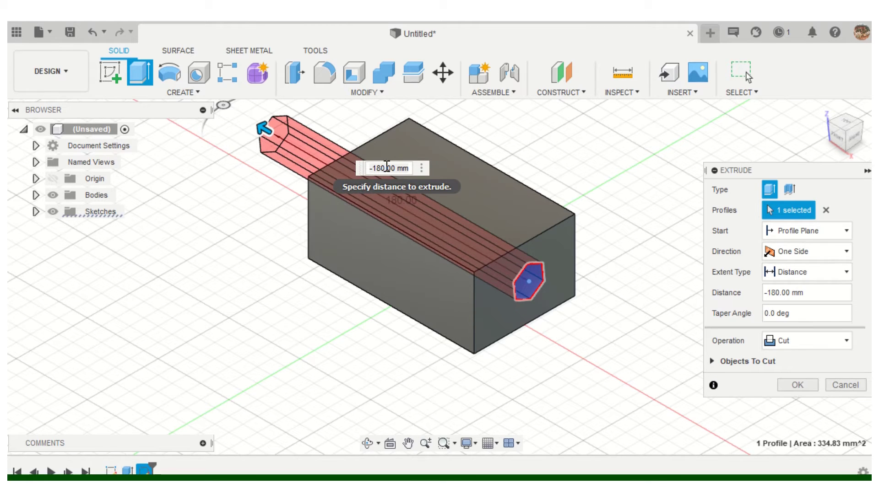
pyautogui.click(845, 340)
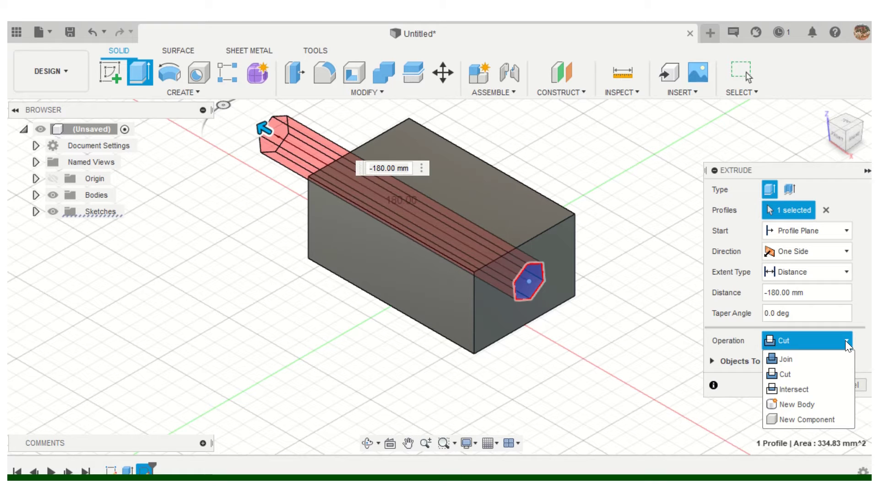
pyautogui.click(845, 341)
pyautogui.click(798, 385)
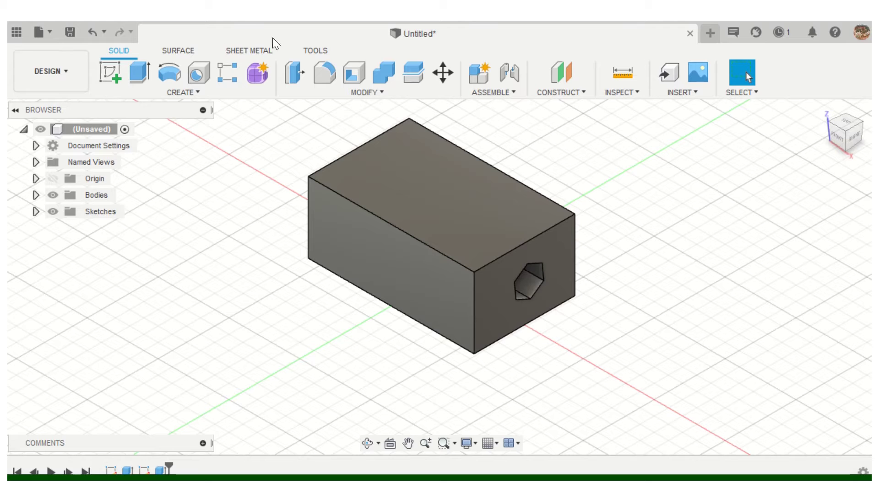
# Fillet the block's long upper front edge with a constant 2 mm radius
pyautogui.click(379, 92)
pyautogui.click(372, 91)
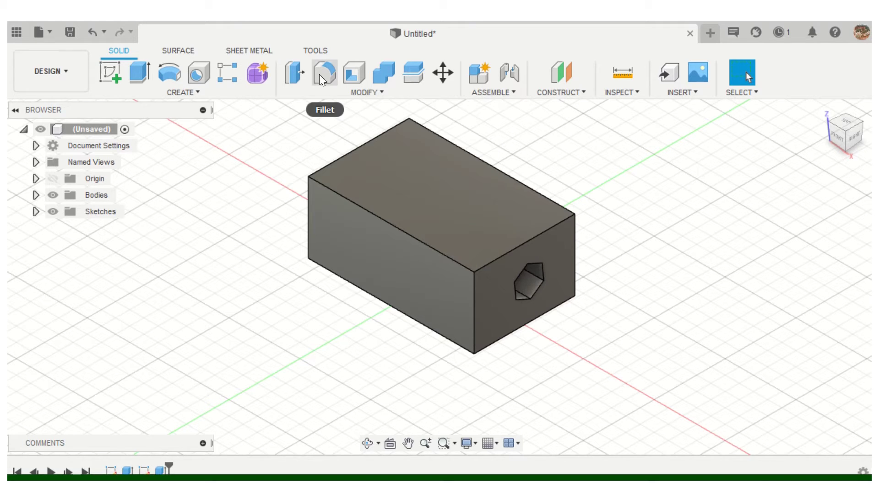
pyautogui.click(364, 207)
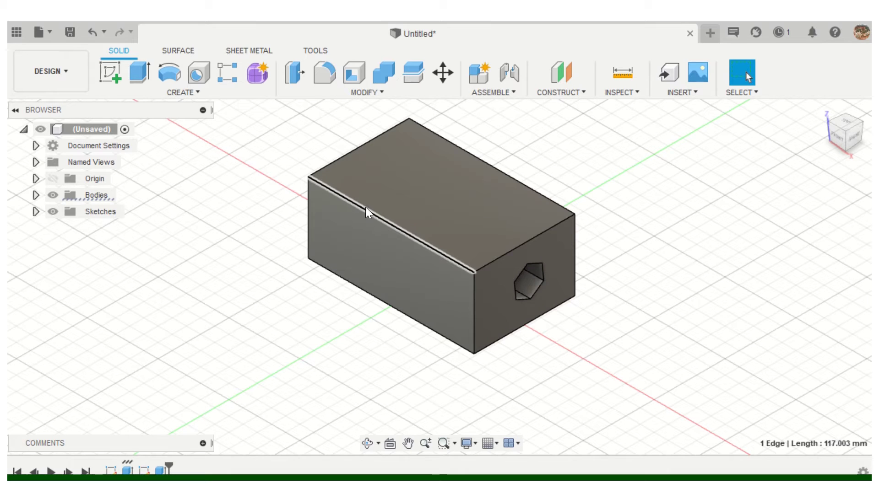
pyautogui.click(326, 78)
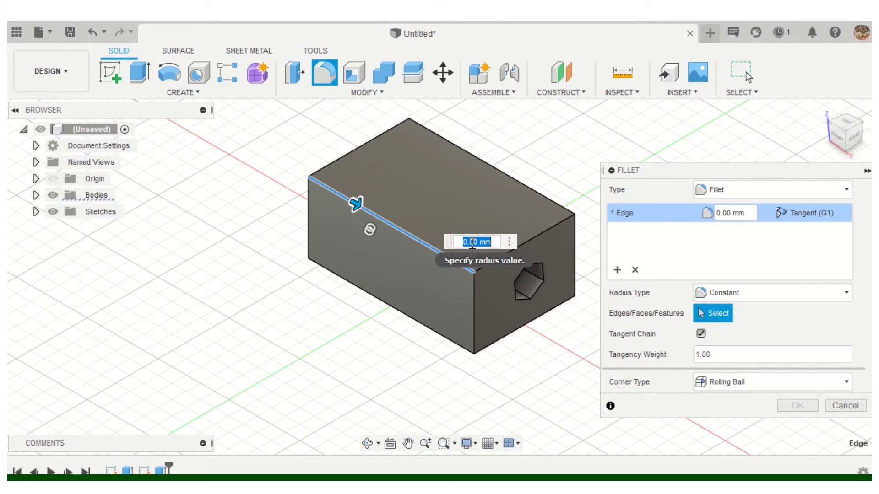
pyautogui.write('2')
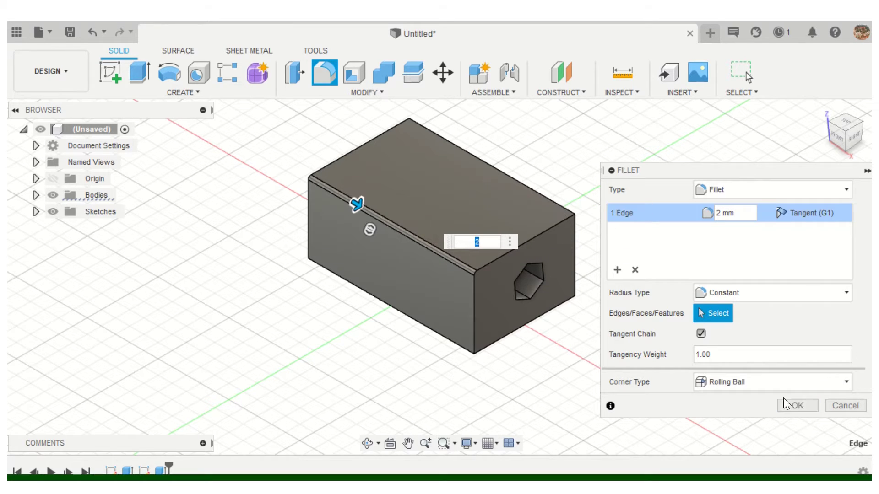
pyautogui.click(795, 403)
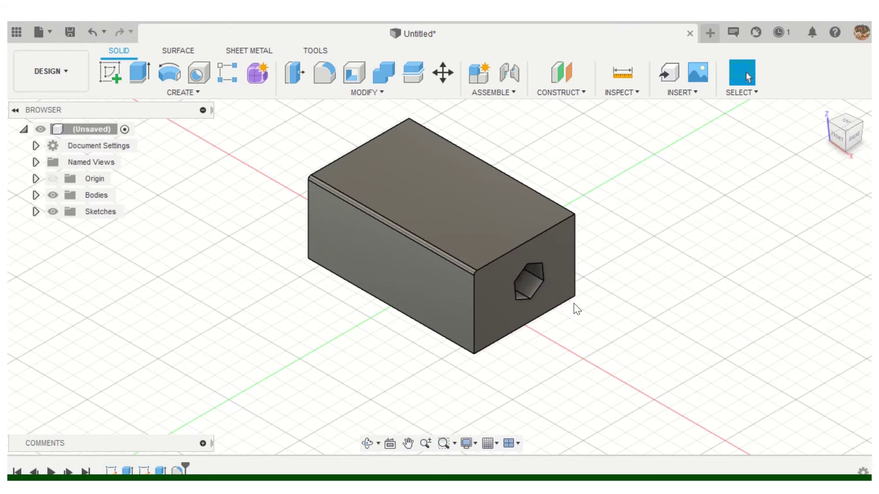
# Fillet the block's remaining upper edges and the vertical corner edges with a constant 2 mm radius
pyautogui.click(513, 248)
pyautogui.click(510, 177)
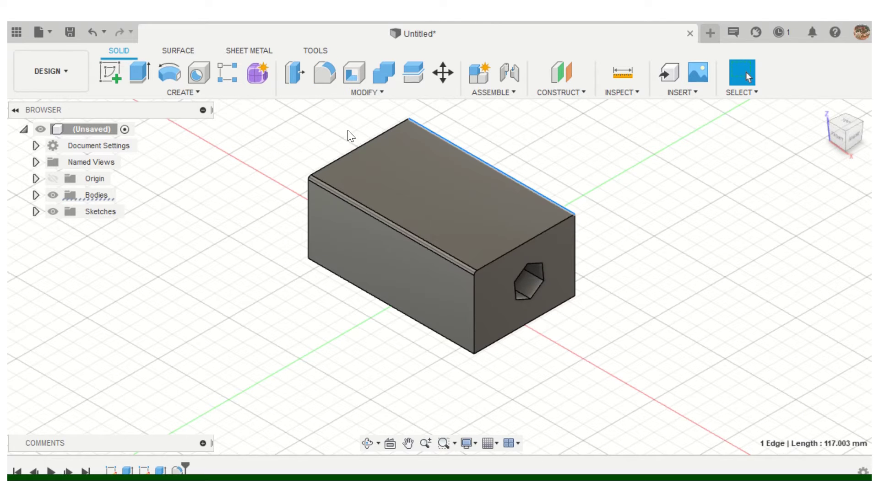
pyautogui.click(360, 145)
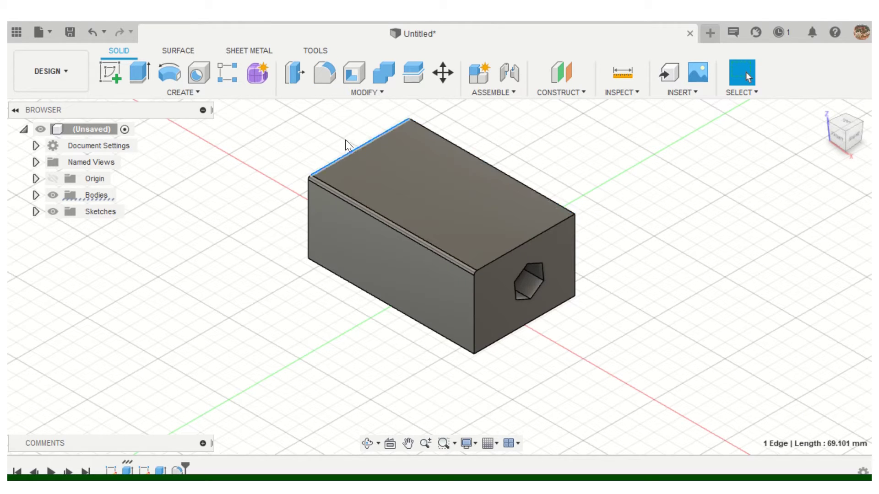
pyautogui.click(327, 77)
pyautogui.click(512, 205)
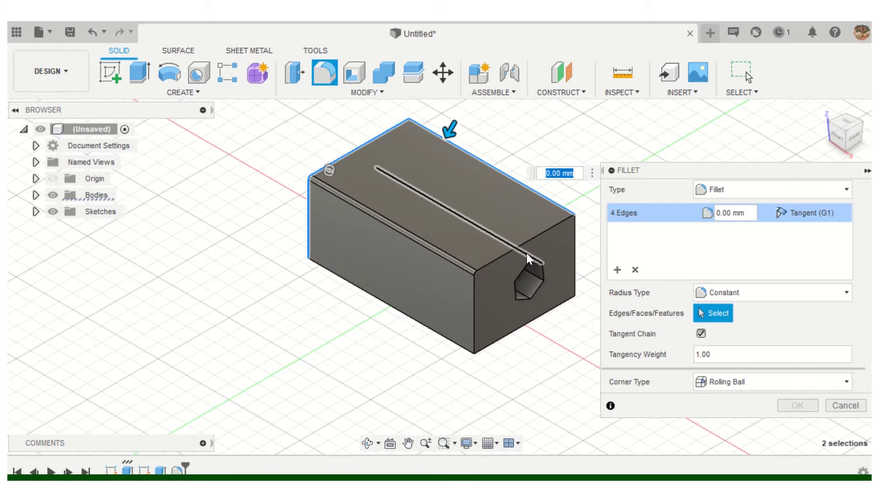
pyautogui.click(523, 244)
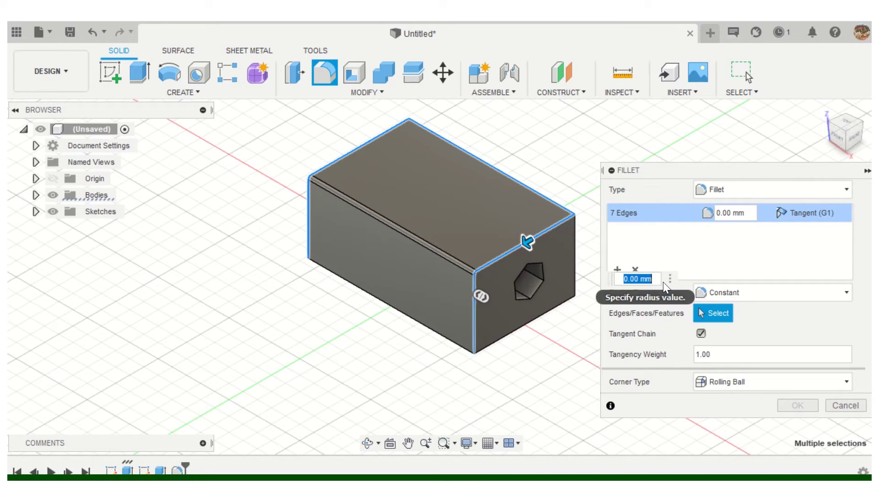
pyautogui.write('2')
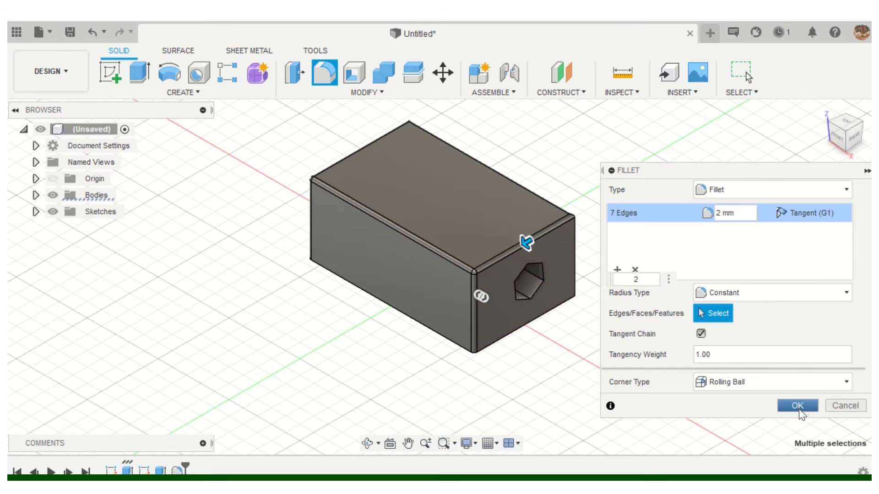
pyautogui.click(797, 406)
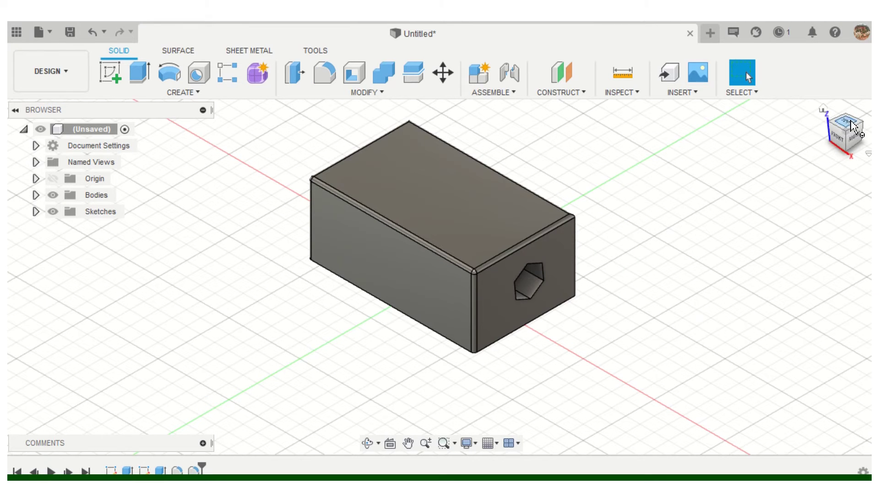
pyautogui.moveTo(849, 130); pyautogui.dragTo(845, 132)
pyautogui.moveTo(440, 275)
pyautogui.keyDown('shift'); pyautogui.mouseDown(button='middle')
pyautogui.moveTo(385, 280)
pyautogui.moveTo(384, 219)
pyautogui.moveTo(353, 111)
pyautogui.mouseUp(button='middle'); pyautogui.keyUp('shift')
pyautogui.click(353, 74)
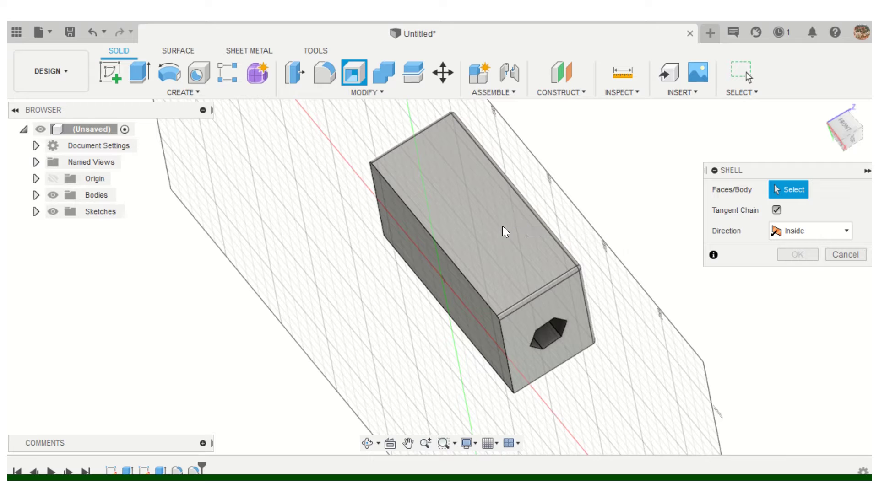
pyautogui.click(469, 198)
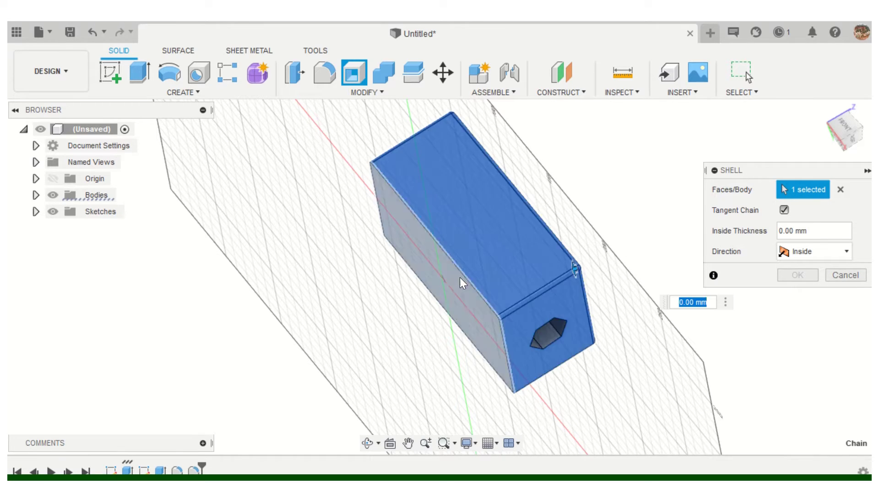
pyautogui.click(841, 275)
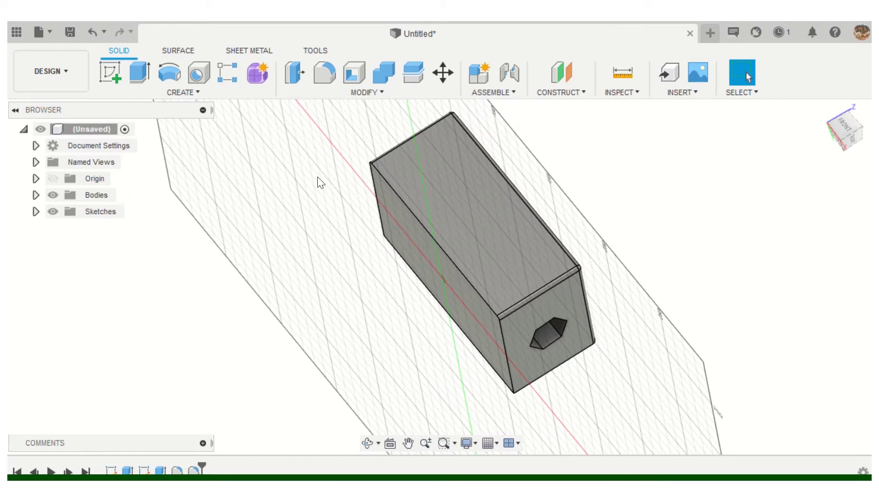
# Sketch a center-diameter circle about 40 mm in diameter near the middle of the block's long front face, and finish the sketch
pyautogui.click(111, 75)
pyautogui.click(470, 211)
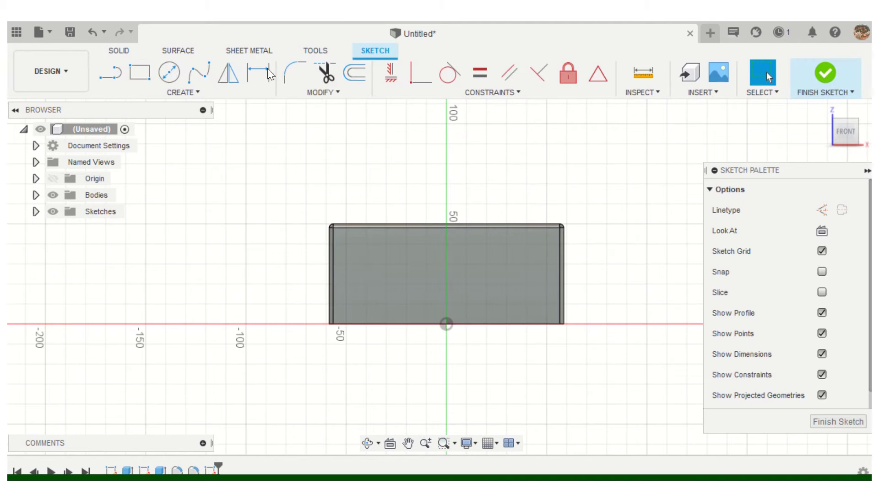
pyautogui.click(168, 72)
pyautogui.click(453, 264)
pyautogui.click(487, 287)
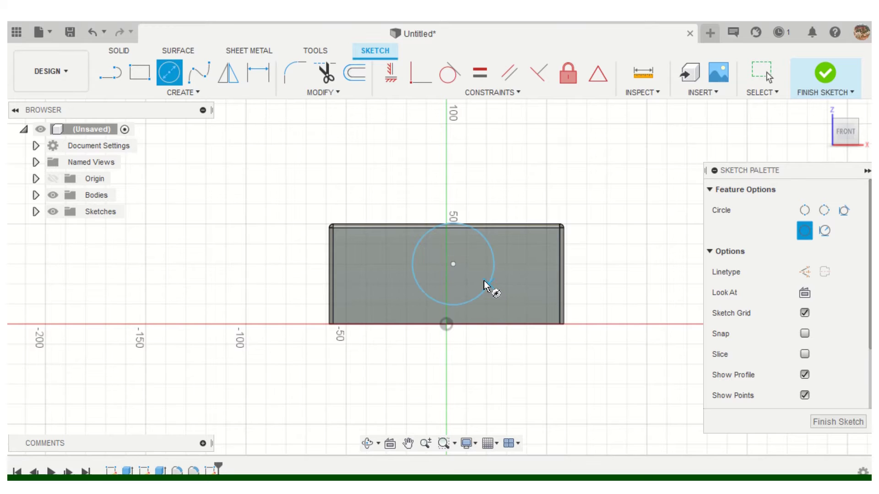
pyautogui.click(838, 422)
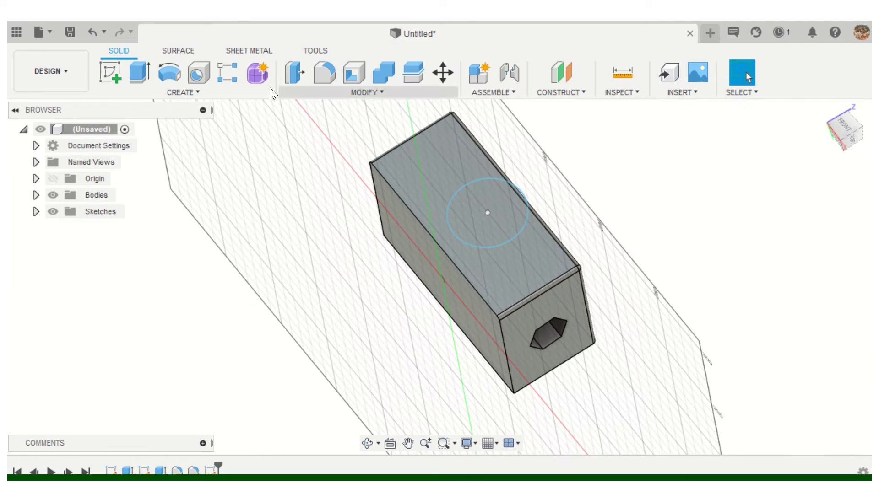
# Extrude the circle profile 50 mm outward from the front face on one side with the Join operation
pyautogui.click(139, 72)
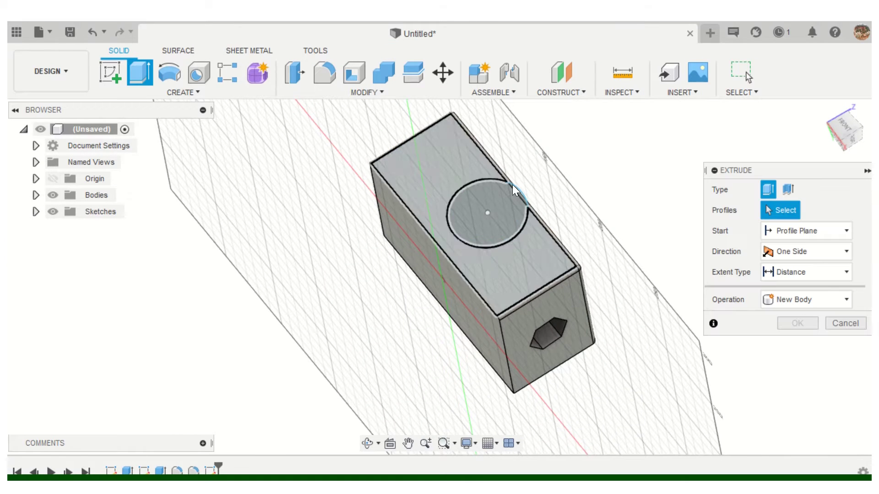
pyautogui.click(482, 209)
pyautogui.write('50')
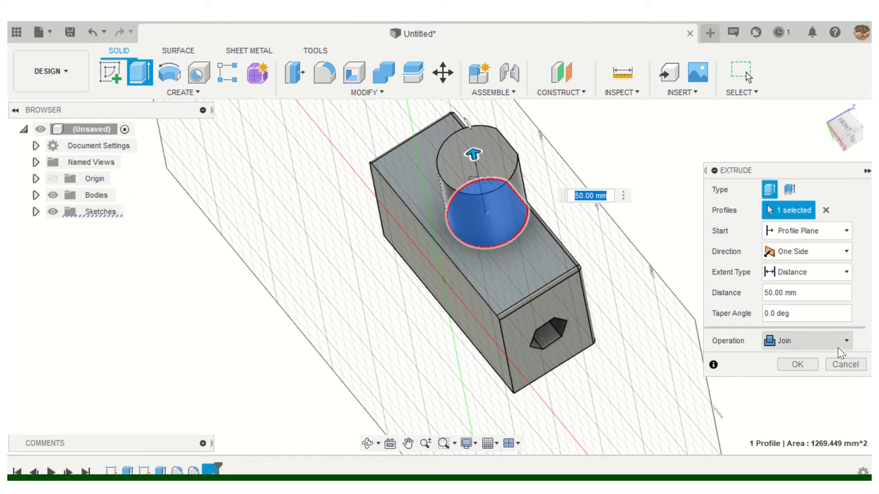
pyautogui.click(802, 364)
# Split the body with the block's front face as the extended splitting tool, separating the cylinder from the block
pyautogui.keyDown('shift'); pyautogui.moveTo(440, 277); pyautogui.dragTo(637, 286, button='middle'); pyautogui.keyUp('shift')
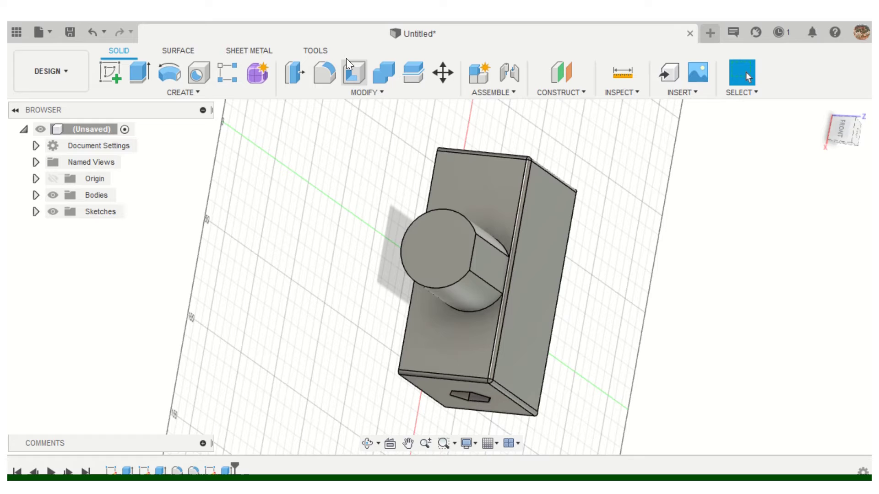
pyautogui.click(410, 74)
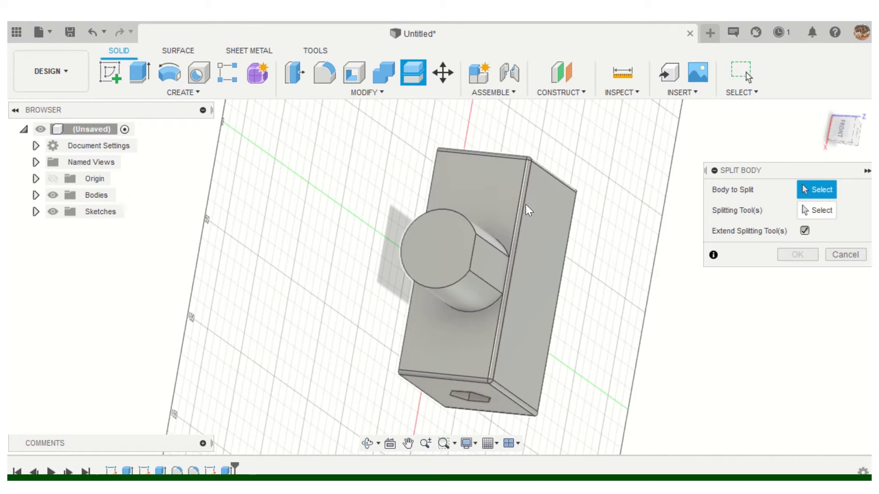
pyautogui.click(532, 211)
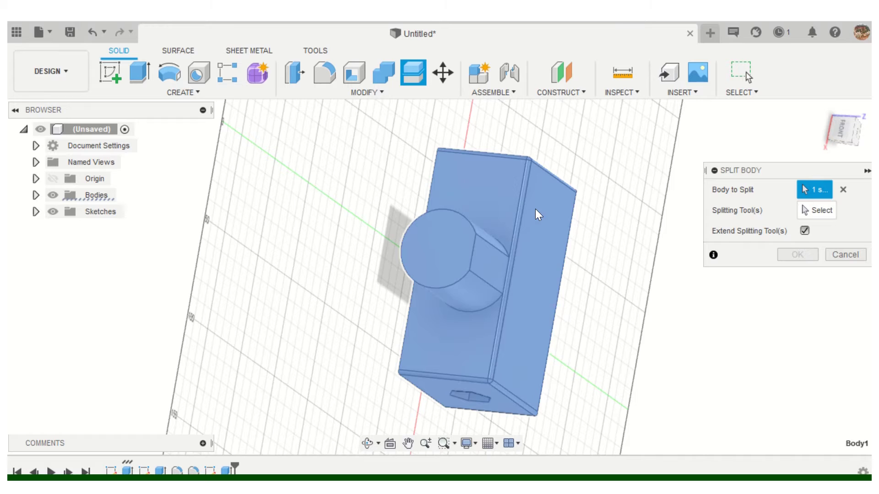
pyautogui.click(806, 212)
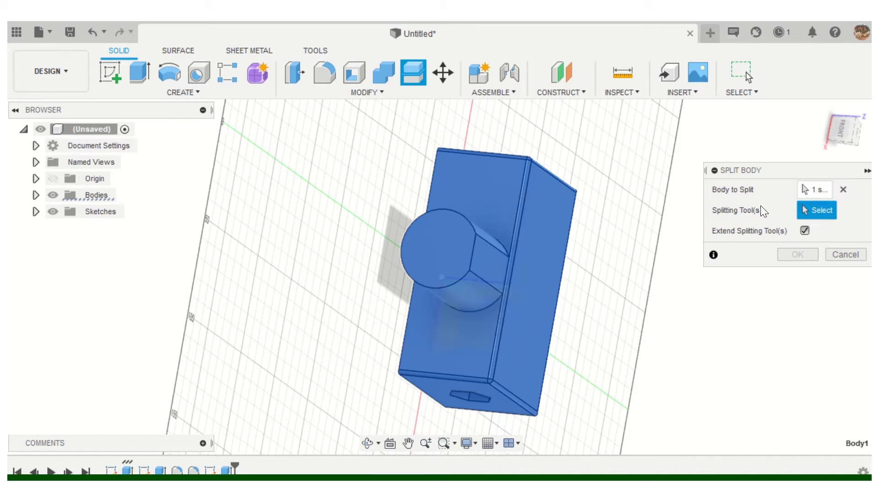
pyautogui.click(498, 181)
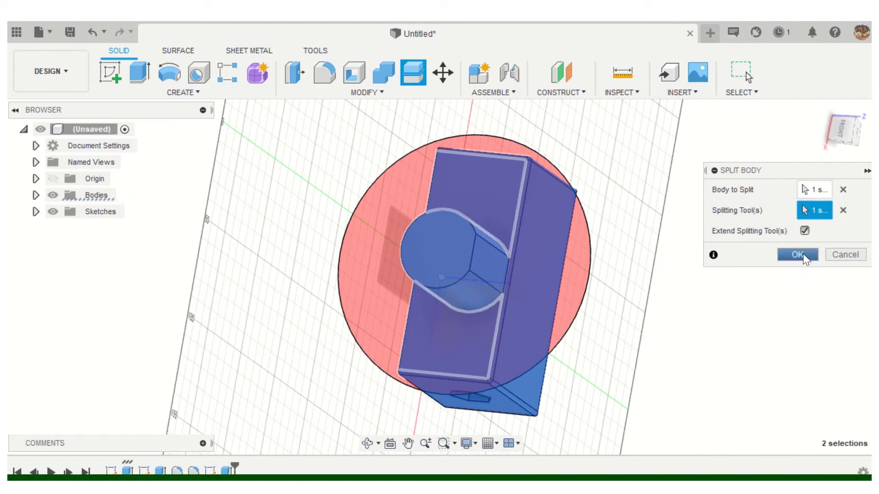
pyautogui.click(844, 137)
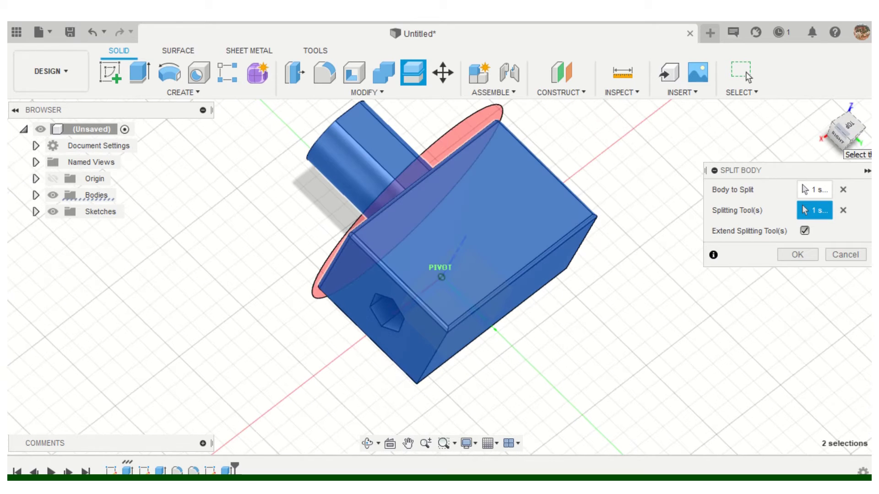
pyautogui.click(797, 254)
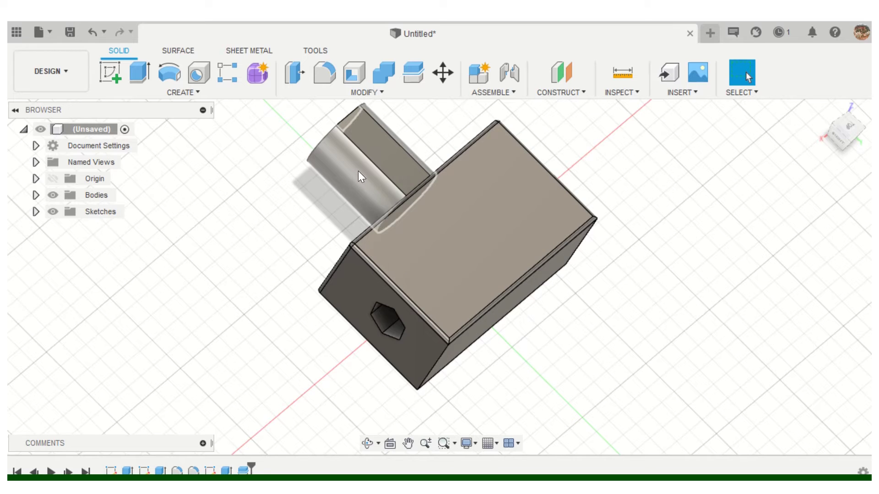
# Combine the cylinder body with the block body using the Join operation, with the cylinder as target
pyautogui.click(35, 195)
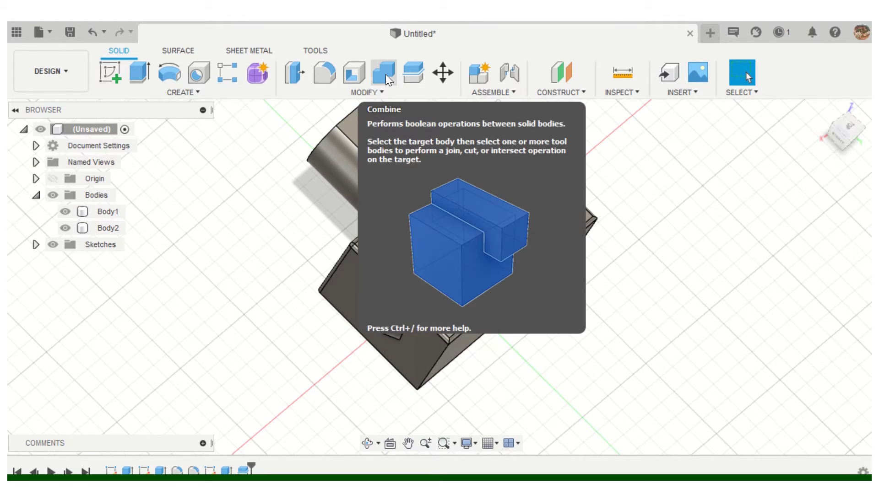
pyautogui.click(385, 74)
pyautogui.click(356, 145)
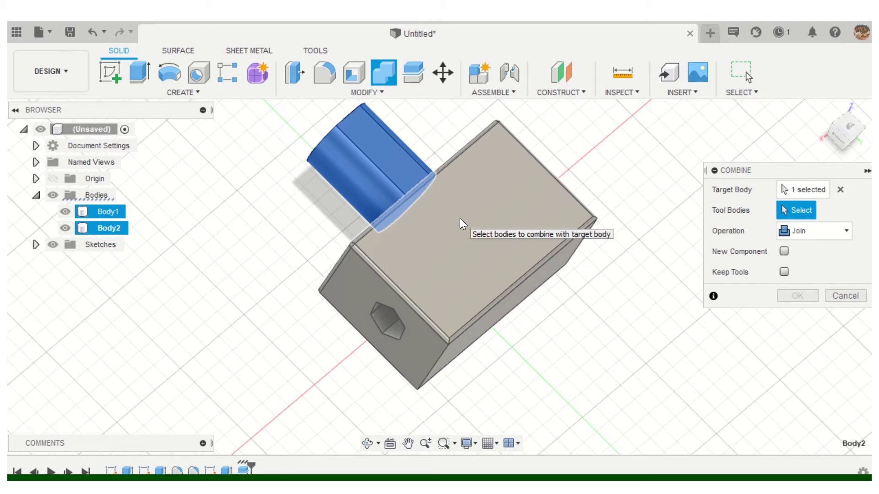
pyautogui.click(459, 218)
pyautogui.click(799, 297)
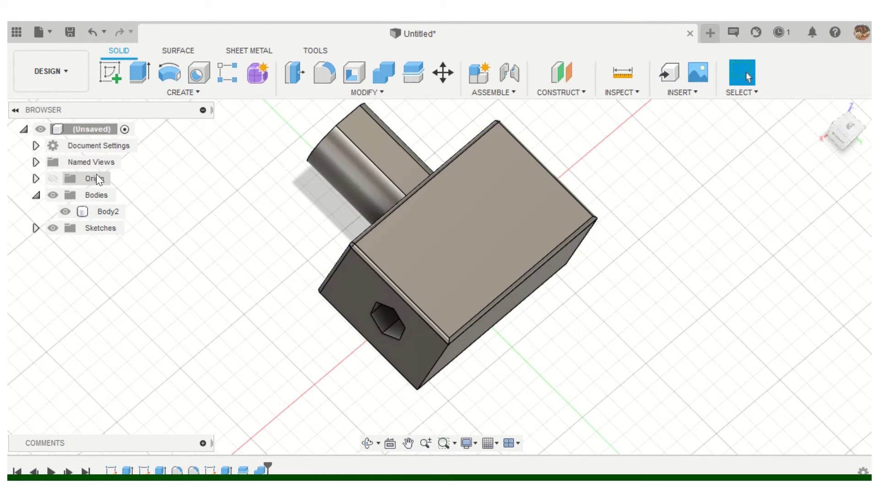
pyautogui.click(430, 215)
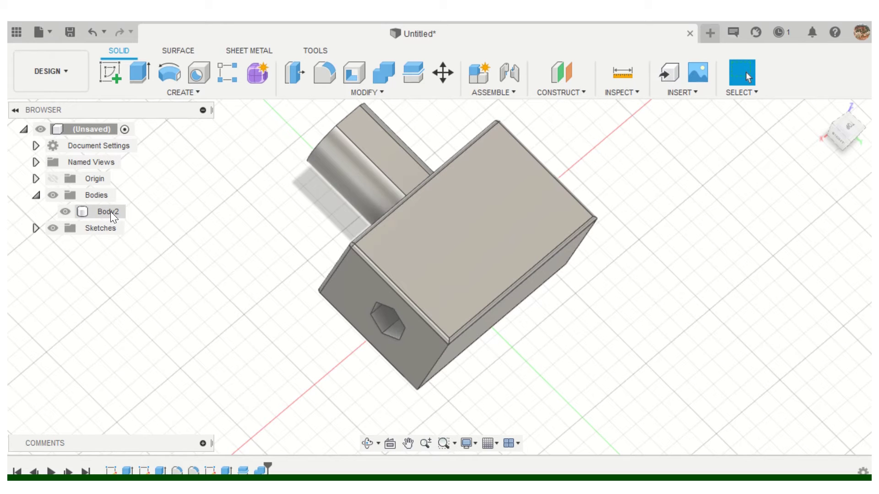
# Try to create a joint in the design with the single combined body
pyautogui.click(377, 94)
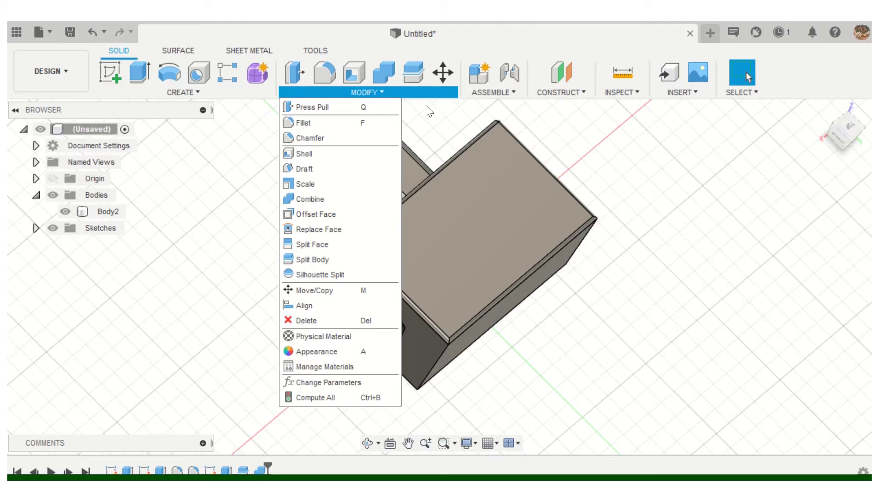
pyautogui.click(489, 93)
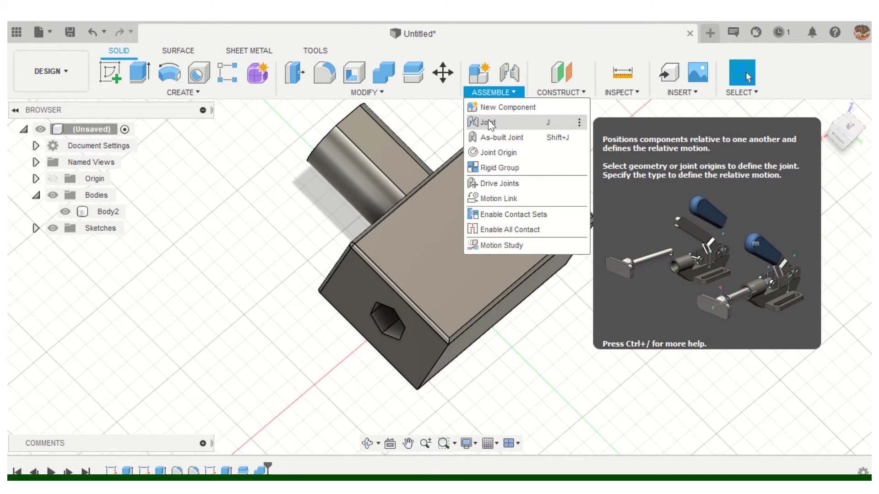
pyautogui.click(488, 121)
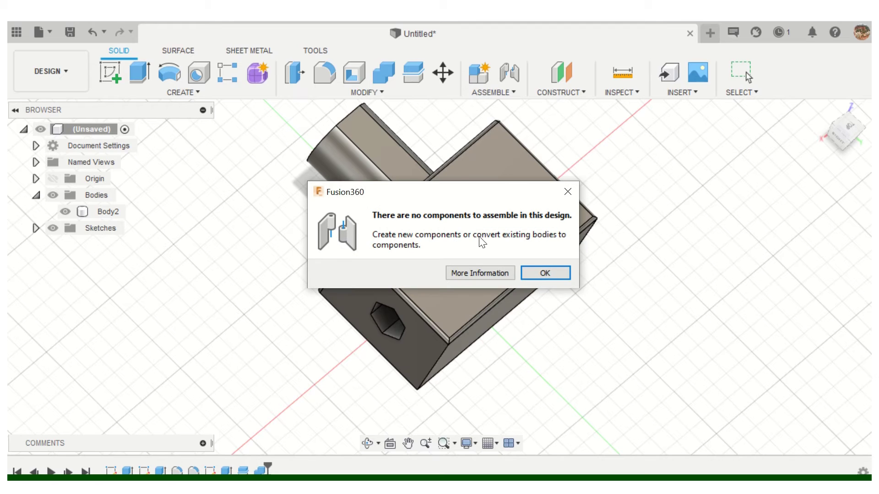
pyautogui.click(550, 274)
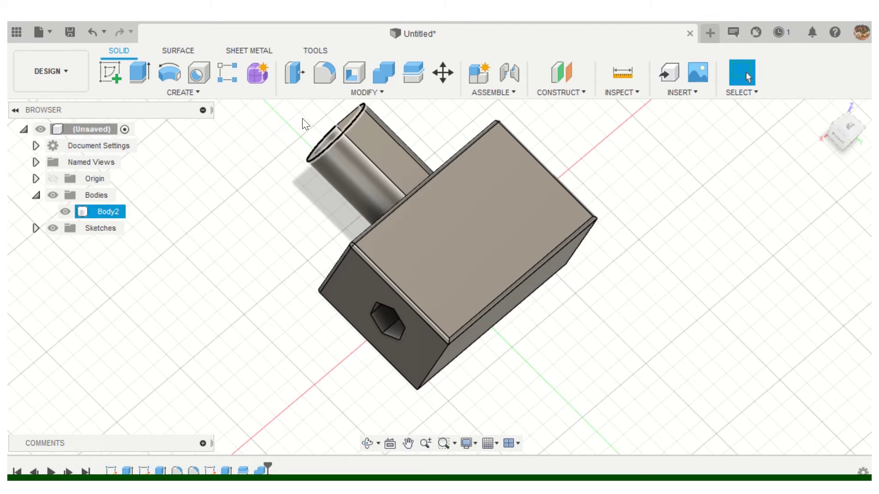
# Split the combined body again along the block's front face, with the splitting tool extended
pyautogui.click(411, 73)
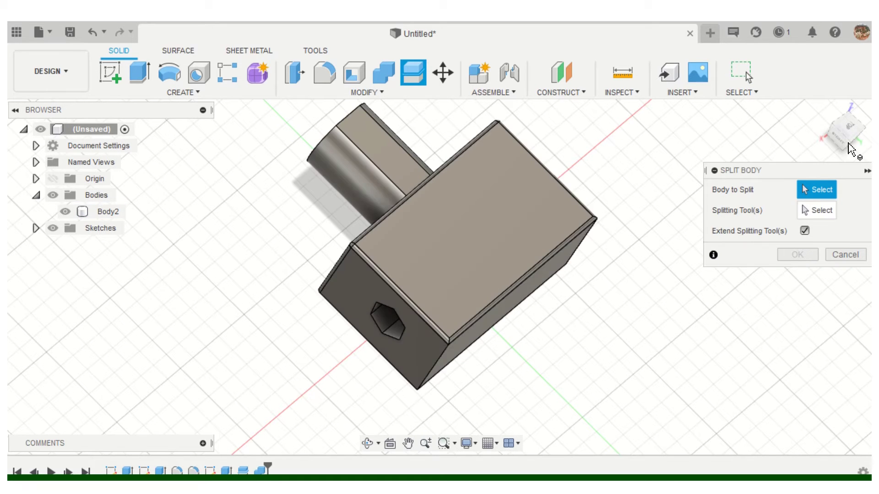
pyautogui.keyDown('shift'); pyautogui.moveTo(846, 151); pyautogui.dragTo(579, 118, button='middle'); pyautogui.keyUp('shift')
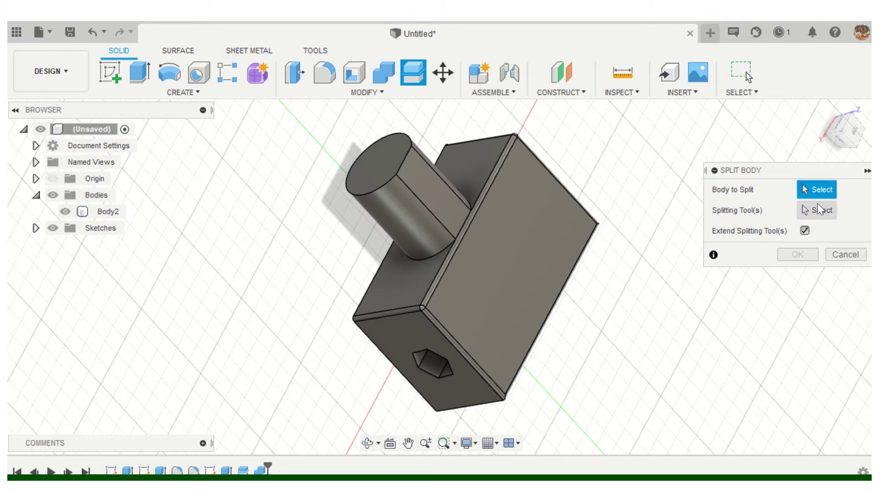
pyautogui.click(497, 187)
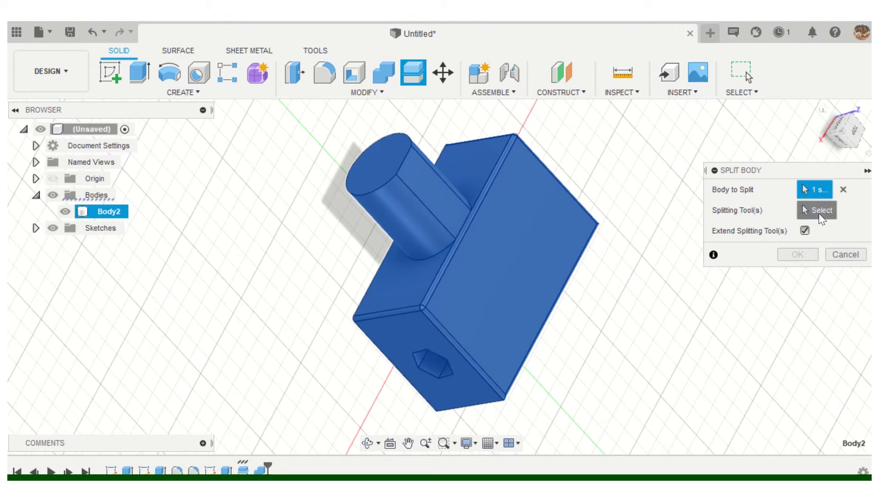
pyautogui.click(472, 169)
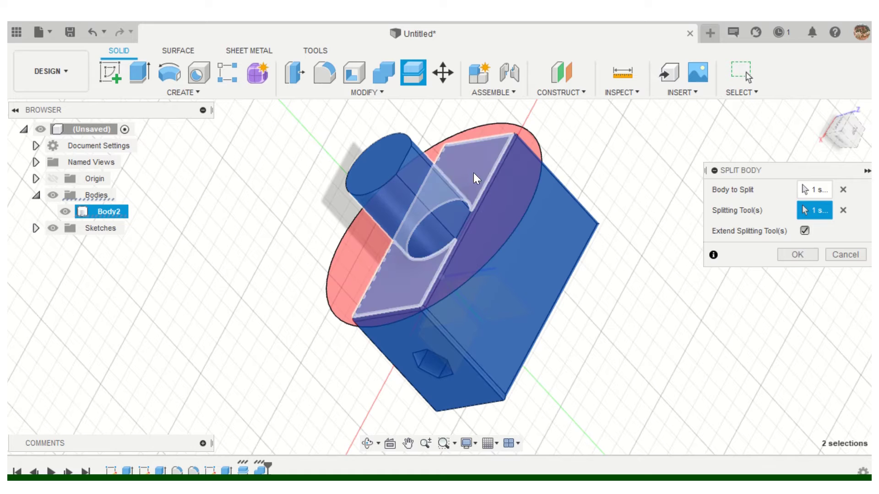
pyautogui.click(814, 255)
# Try to create a joint between the separated cylinder and block bodies
pyautogui.click(488, 94)
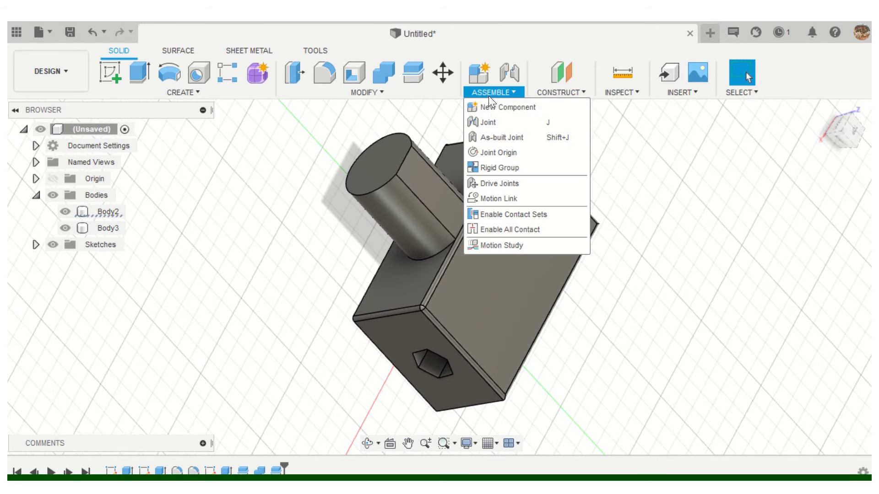
pyautogui.click(492, 122)
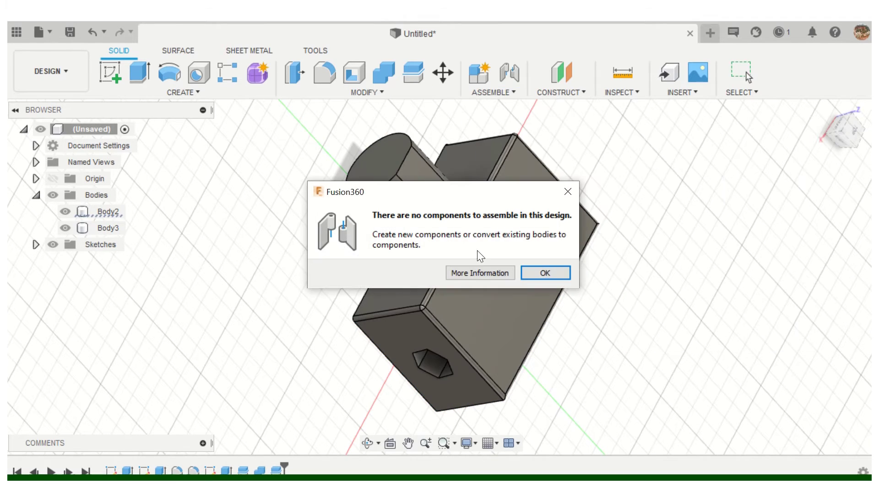
pyautogui.click(541, 273)
pyautogui.click(509, 95)
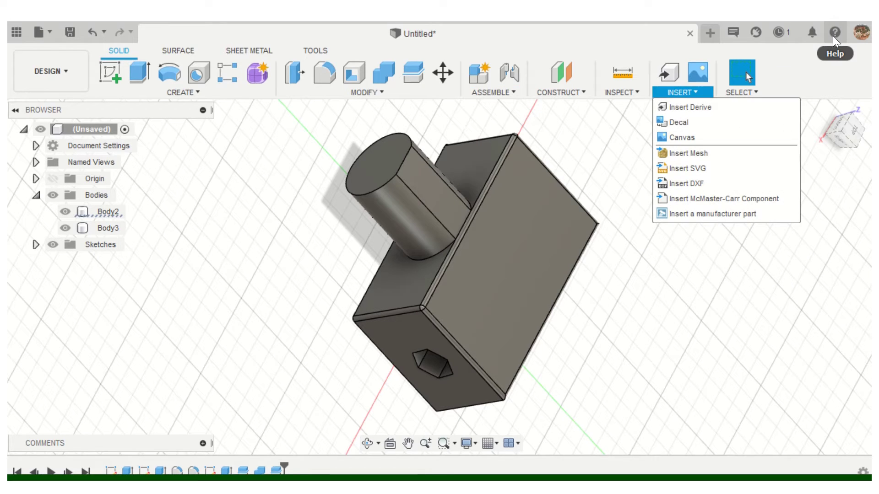
pyautogui.click(480, 93)
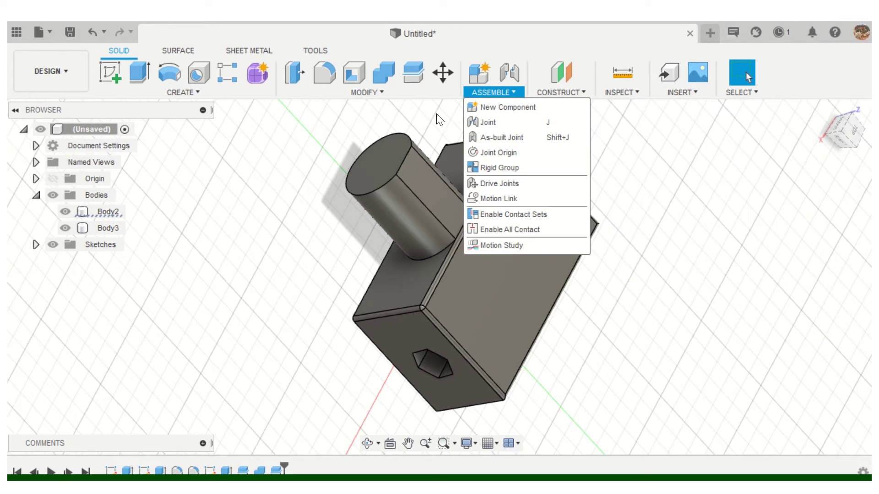
# Create a tangent plane on the cylinder's curved face at 0.0 deg, using the block's large bottom face as the reference plane
pyautogui.click(571, 93)
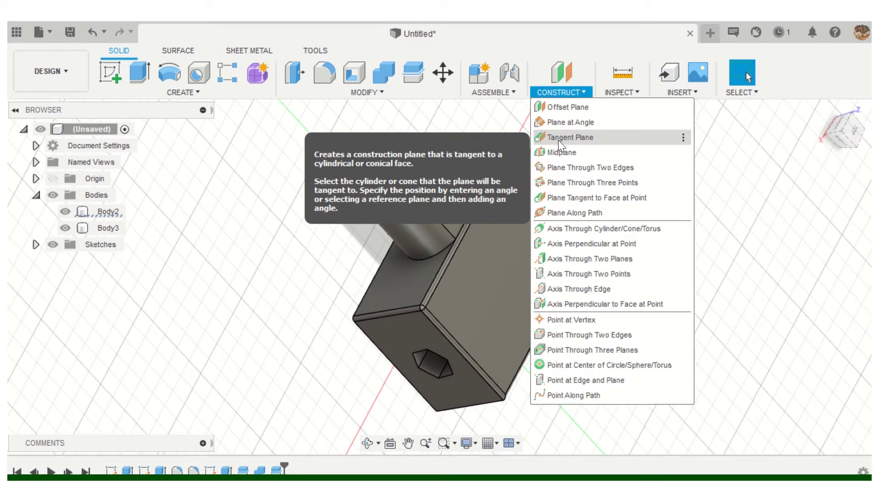
pyautogui.click(558, 140)
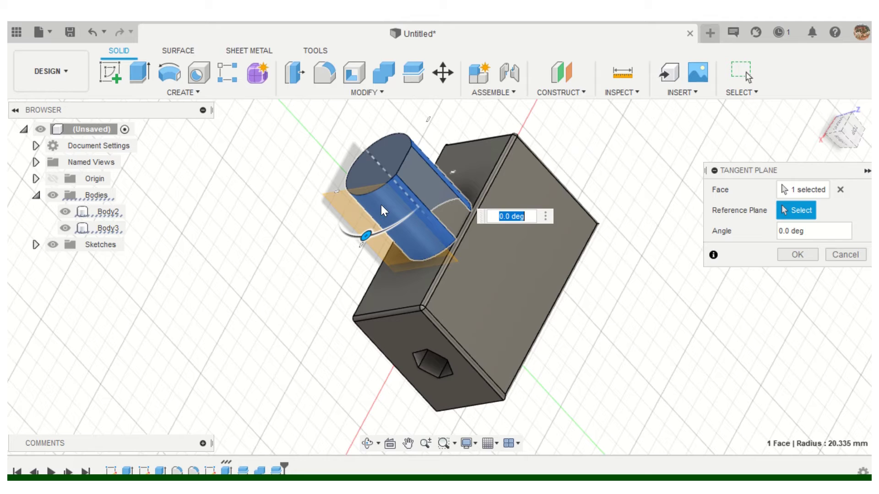
pyautogui.click(394, 275)
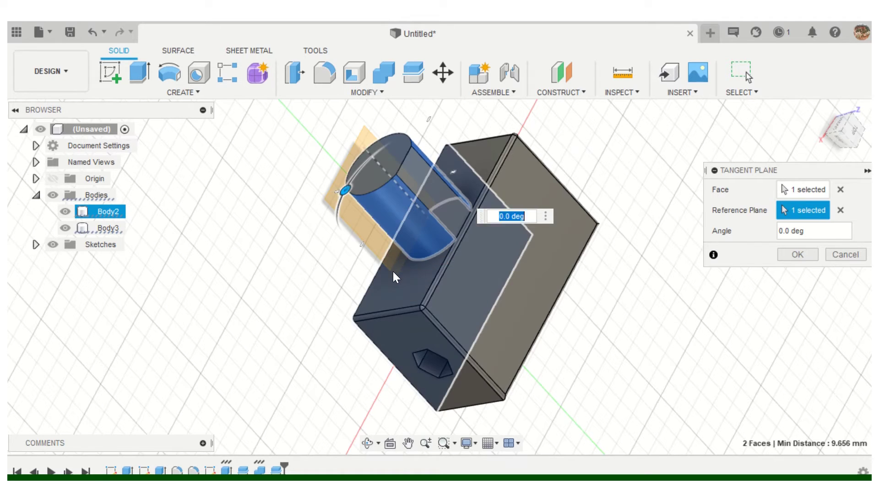
pyautogui.click(837, 146)
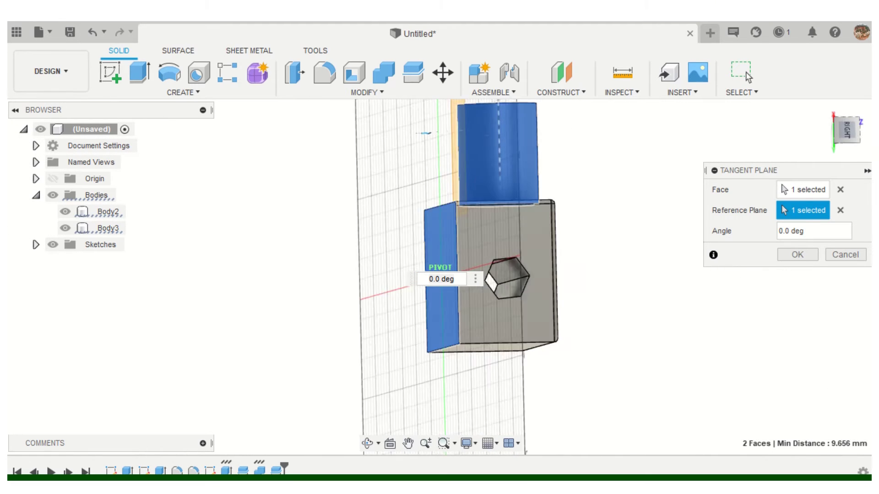
pyautogui.click(796, 255)
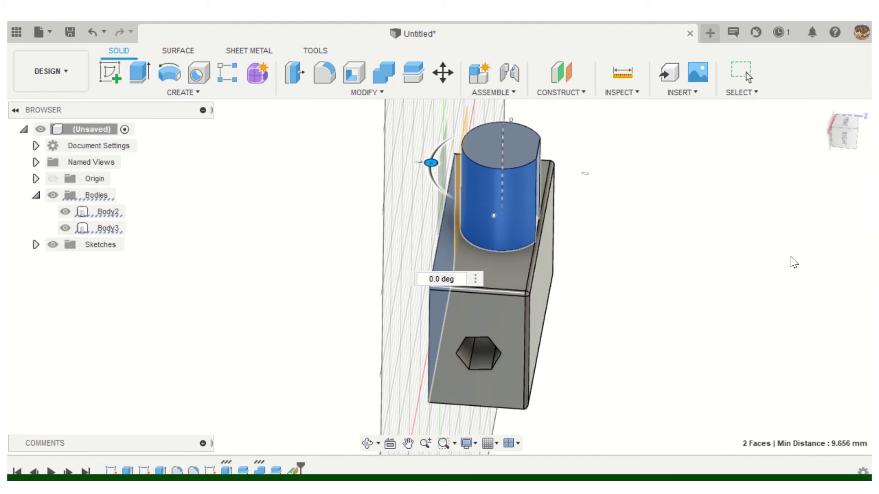
# Create a midplane between the block's two opposite end faces that carry the hexagonal hole openings
pyautogui.click(572, 93)
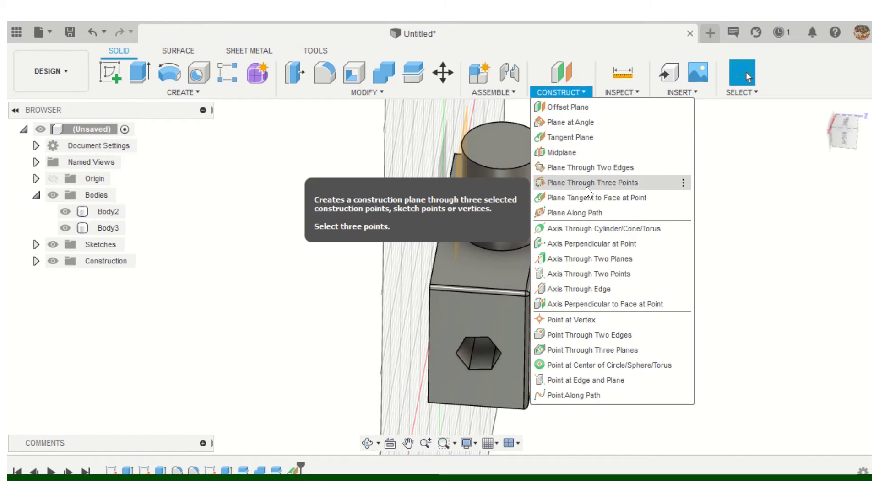
pyautogui.click(570, 155)
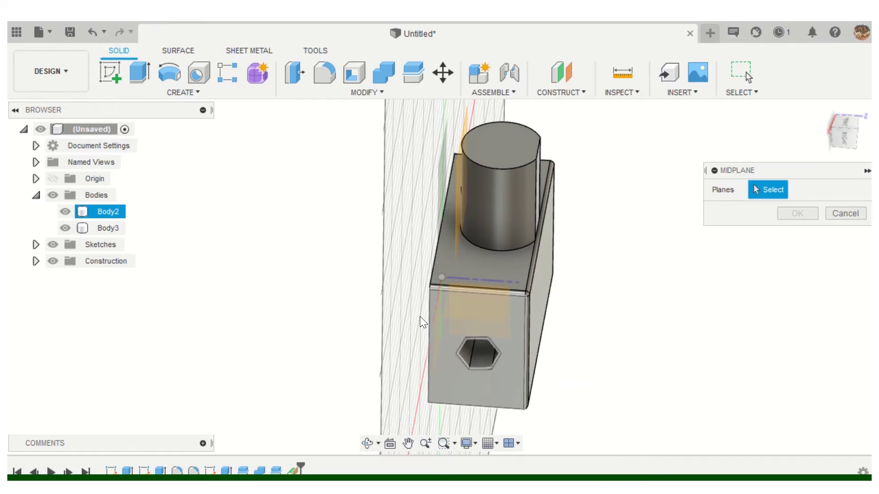
pyautogui.click(471, 317)
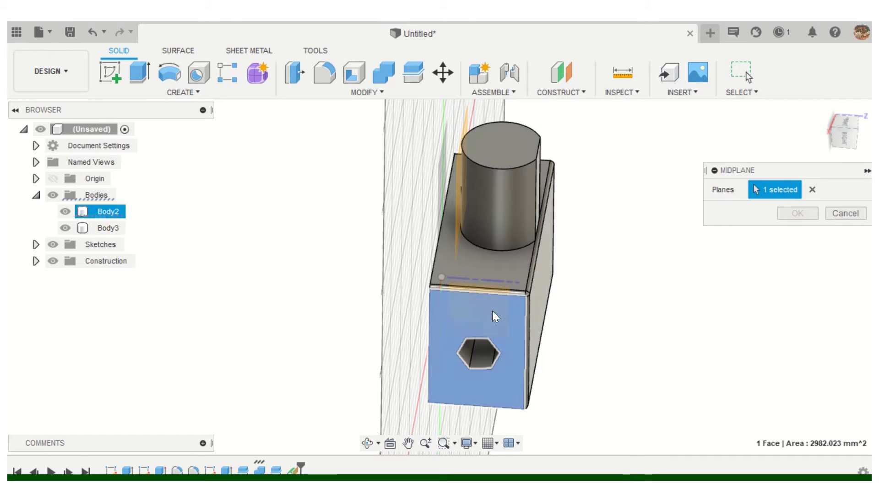
pyautogui.click(848, 145)
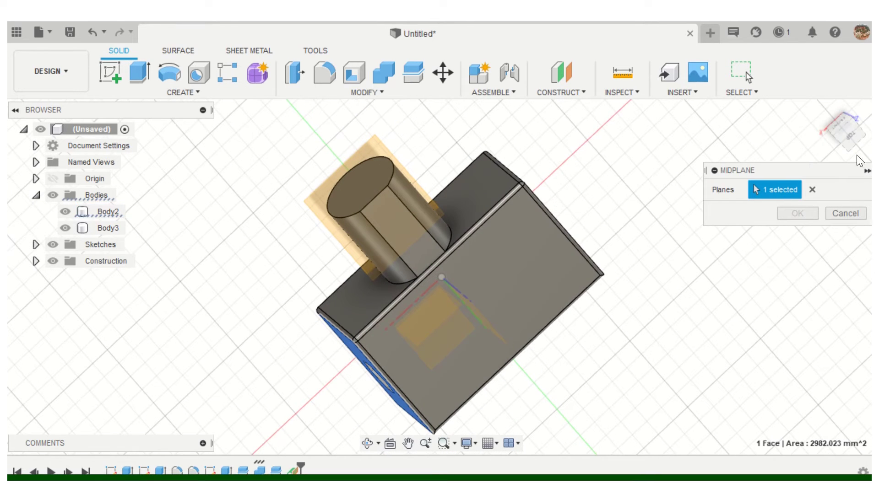
pyautogui.click(852, 149)
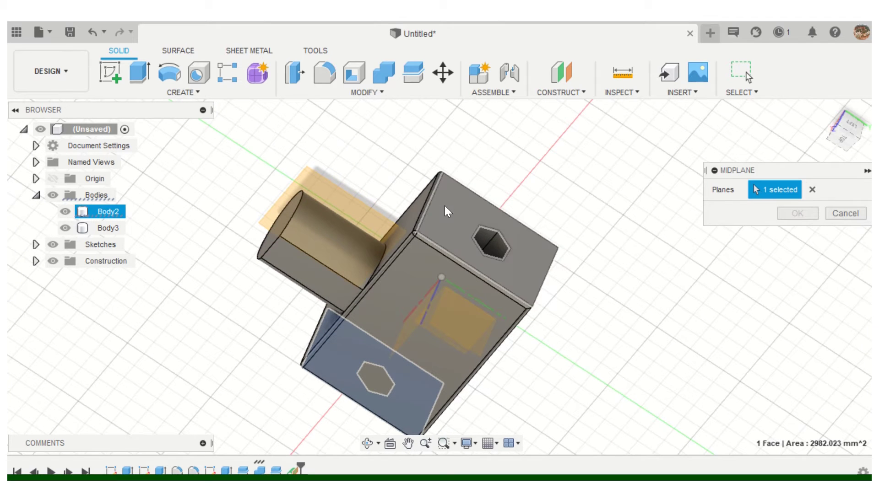
pyautogui.click(445, 207)
pyautogui.click(798, 214)
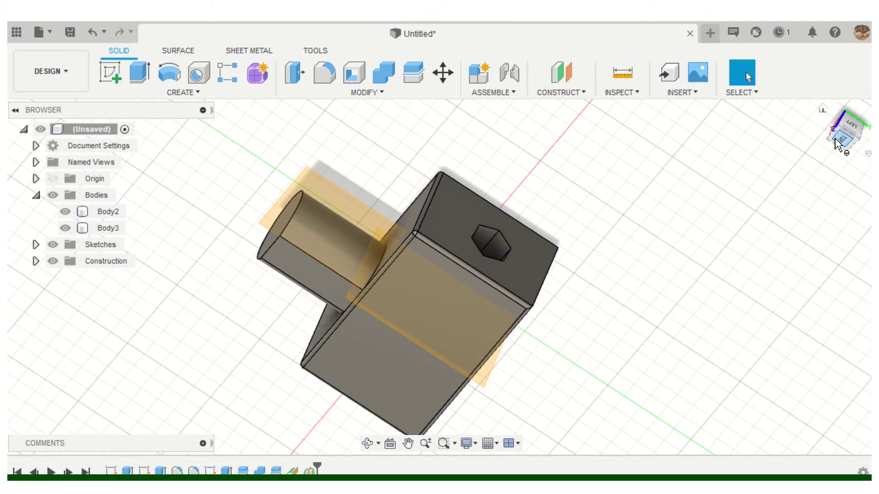
pyautogui.keyDown('shift'); pyautogui.moveTo(440, 277); pyautogui.dragTo(554, 165, button='middle'); pyautogui.keyUp('shift')
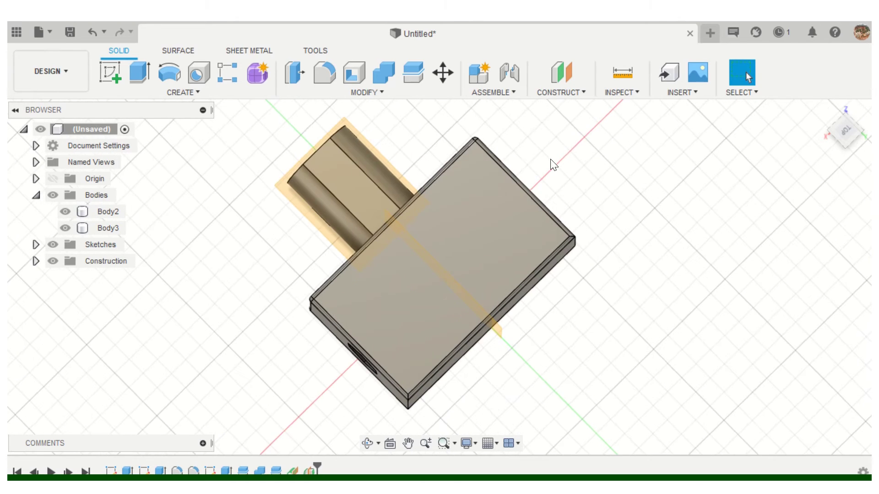
pyautogui.click(585, 92)
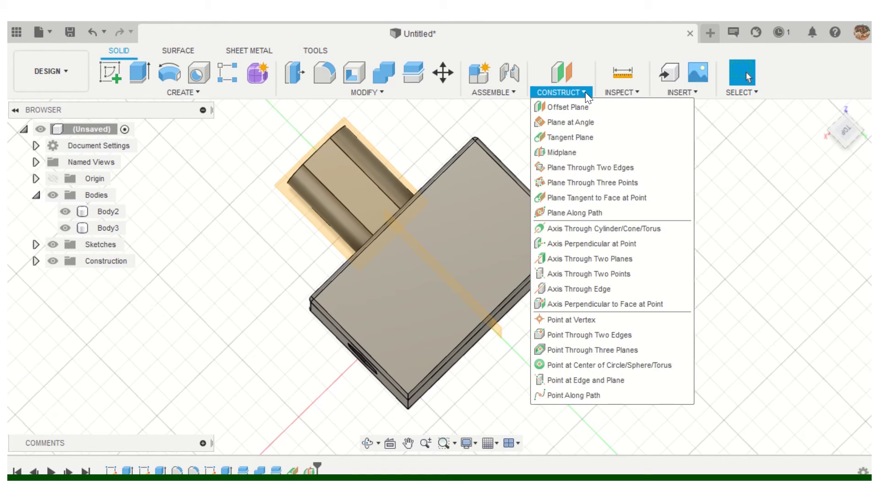
pyautogui.click(625, 93)
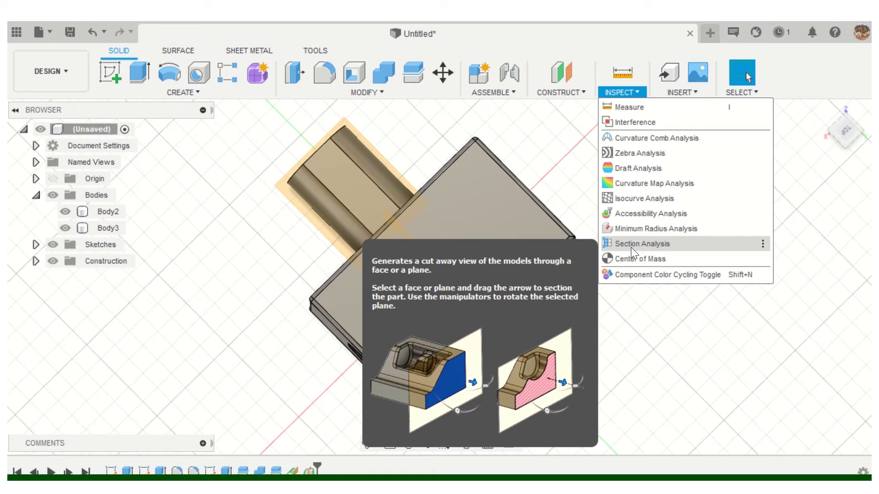
pyautogui.click(228, 98)
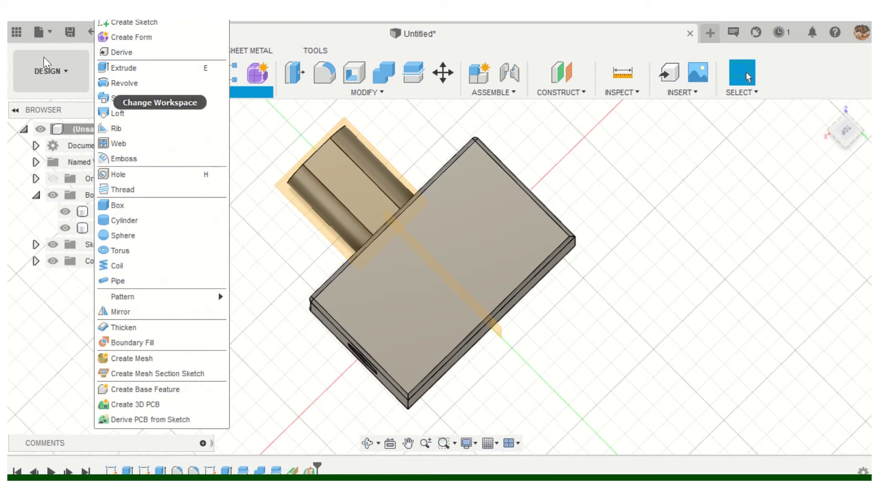
pyautogui.moveTo(845, 135); pyautogui.dragTo(819, 151)
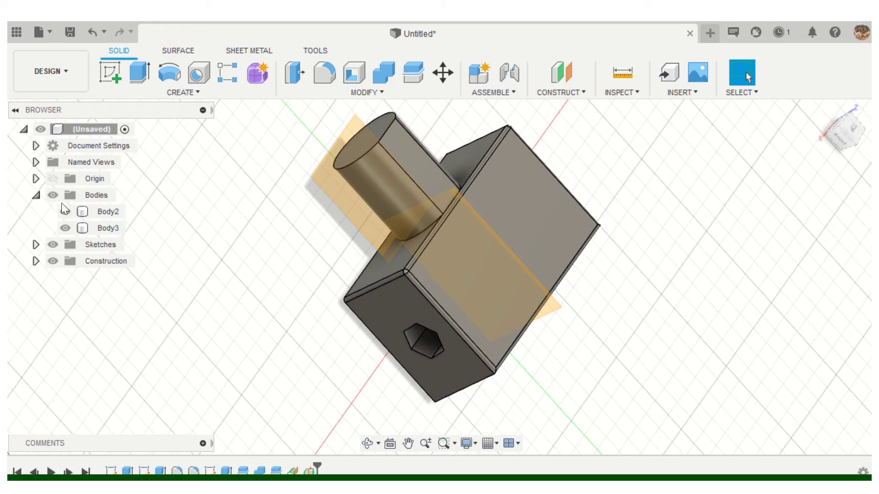
# Assign the Porcelain physical material from the Ceramic category of the Fusion 360 Material Library to the block body
pyautogui.click(67, 213)
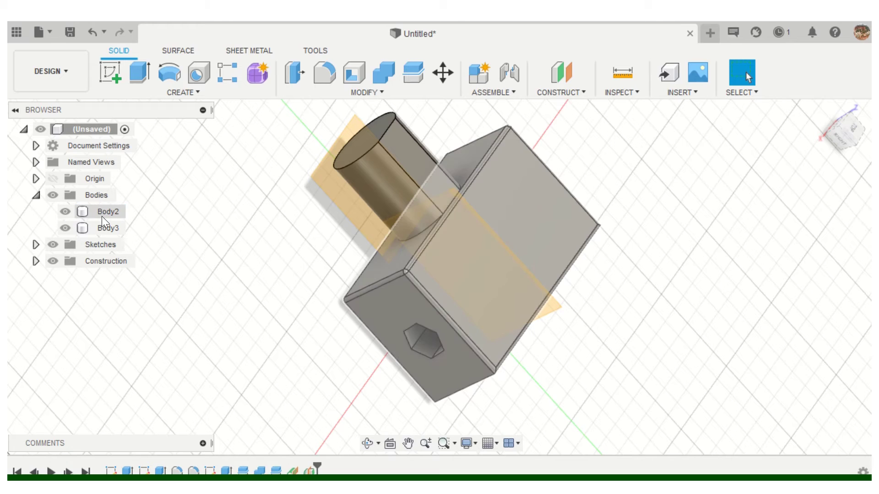
pyautogui.rightClick(98, 214)
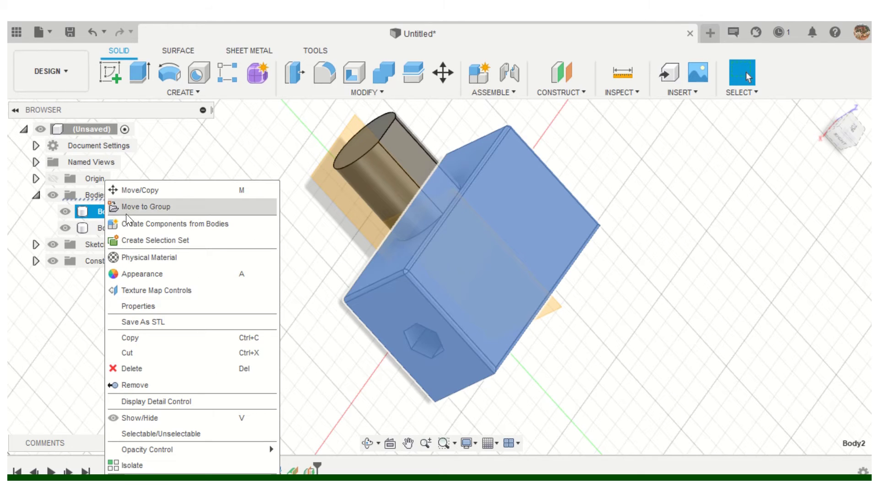
pyautogui.press('Escape')
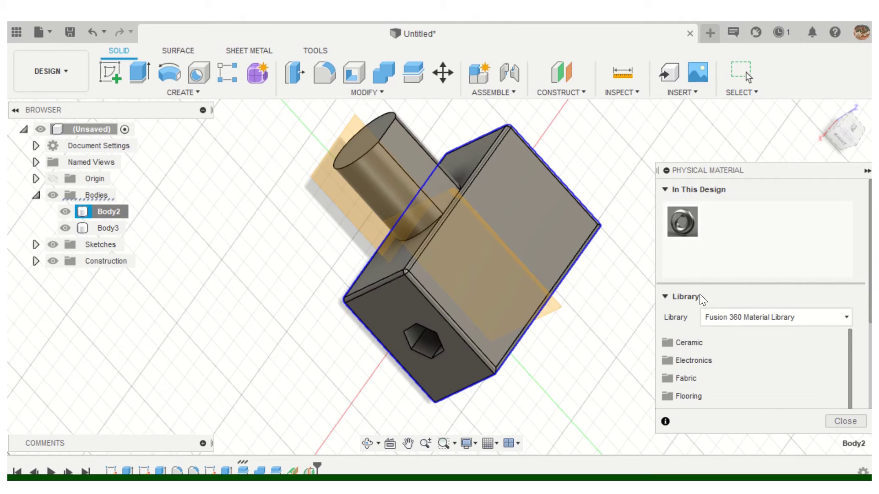
pyautogui.click(681, 344)
pyautogui.scroll(-3, 705, 353)
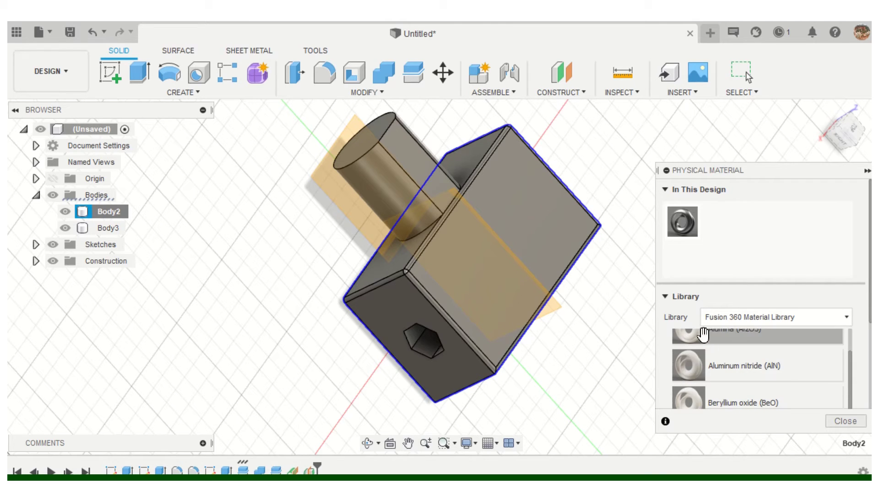
pyautogui.scroll(3, 714, 357)
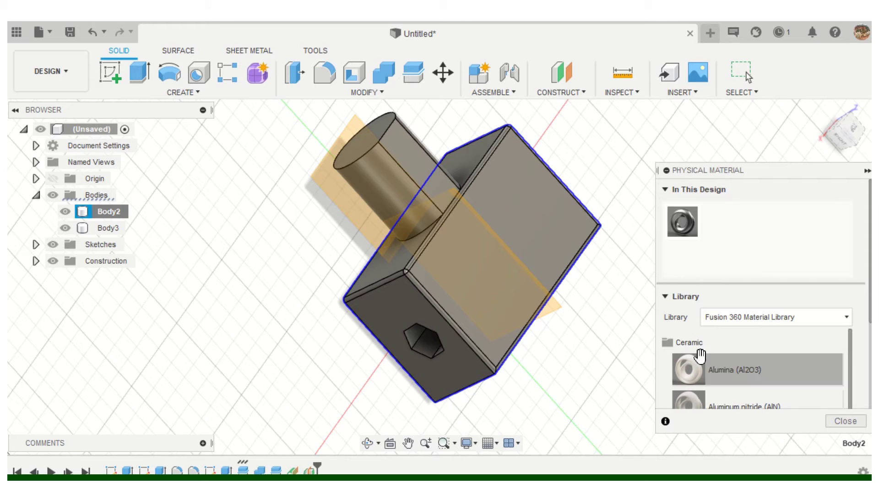
pyautogui.scroll(-3, 720, 366)
pyautogui.scroll(-1, 722, 368)
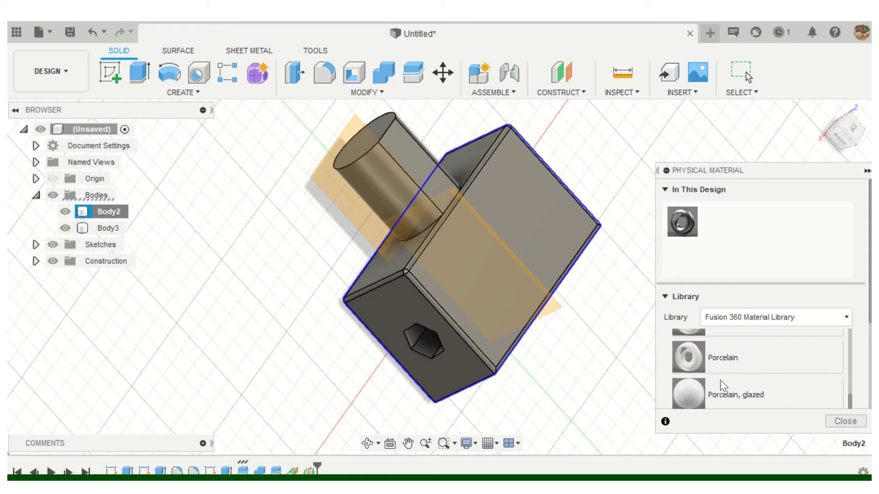
pyautogui.moveTo(706, 359); pyautogui.dragTo(512, 227)
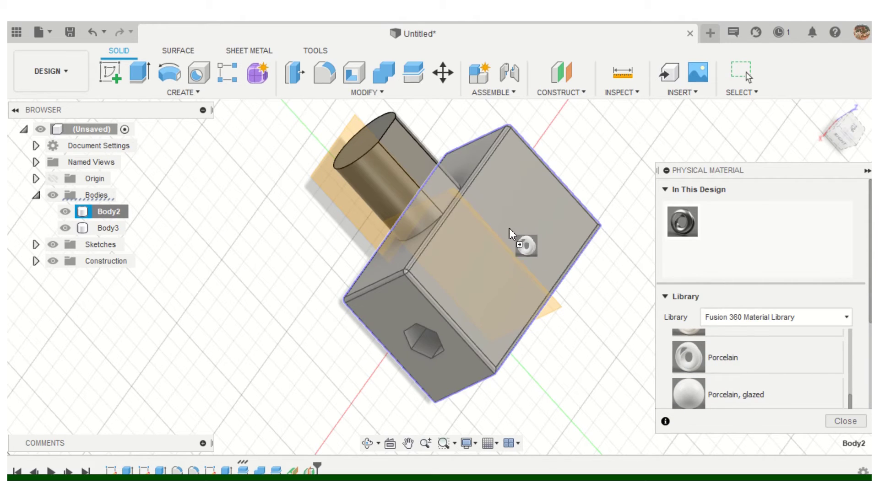
pyautogui.click(421, 235)
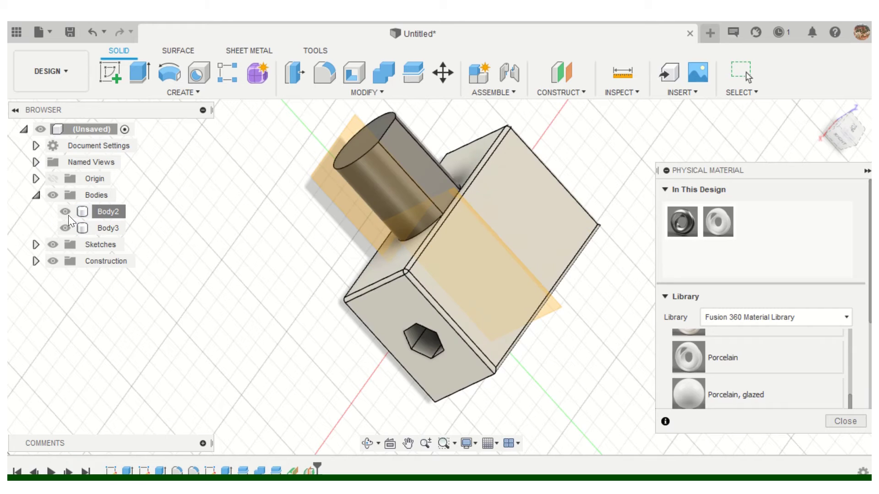
pyautogui.click(106, 210)
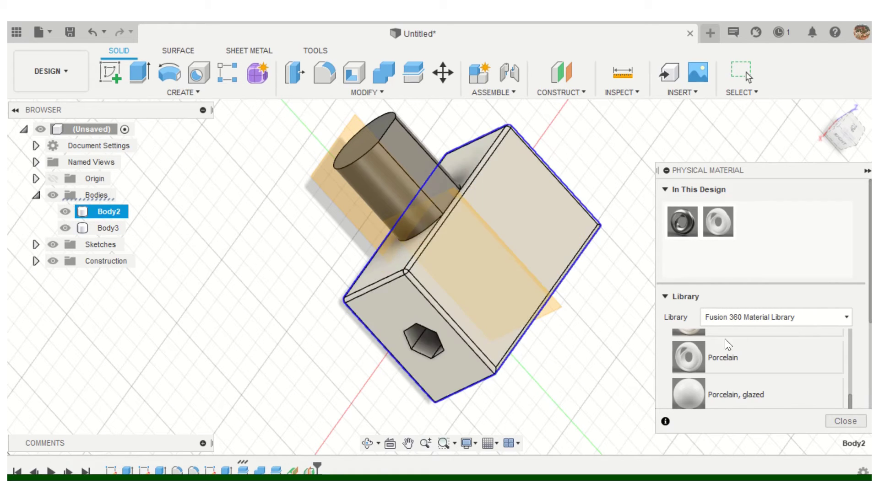
pyautogui.click(845, 421)
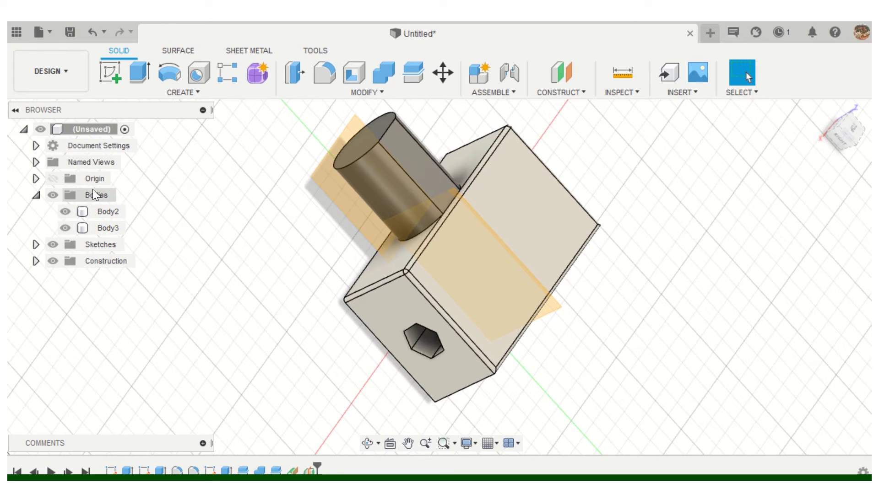
# Examine the physical properties of the block body, such as its mass, volume and material
pyautogui.rightClick(108, 213)
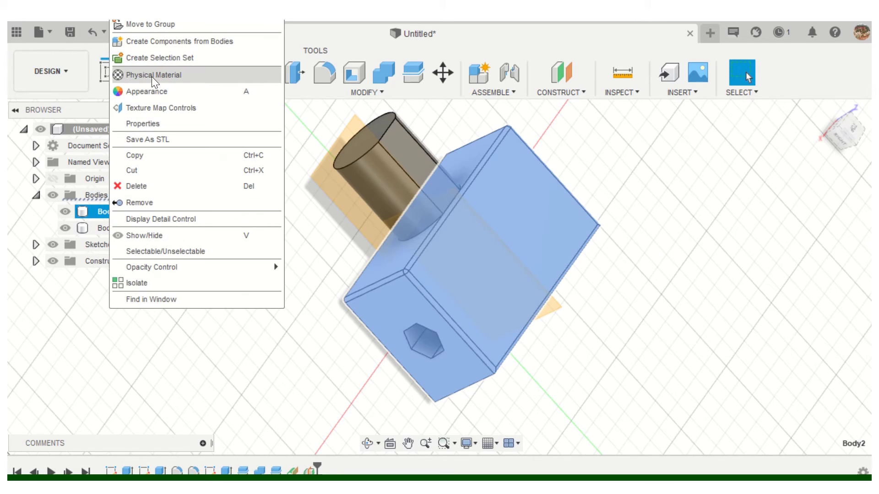
pyautogui.click(147, 123)
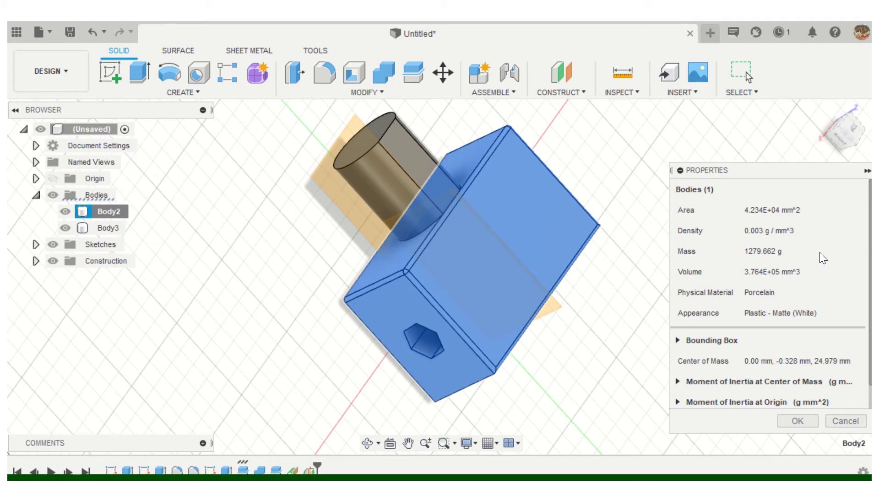
pyautogui.click(804, 419)
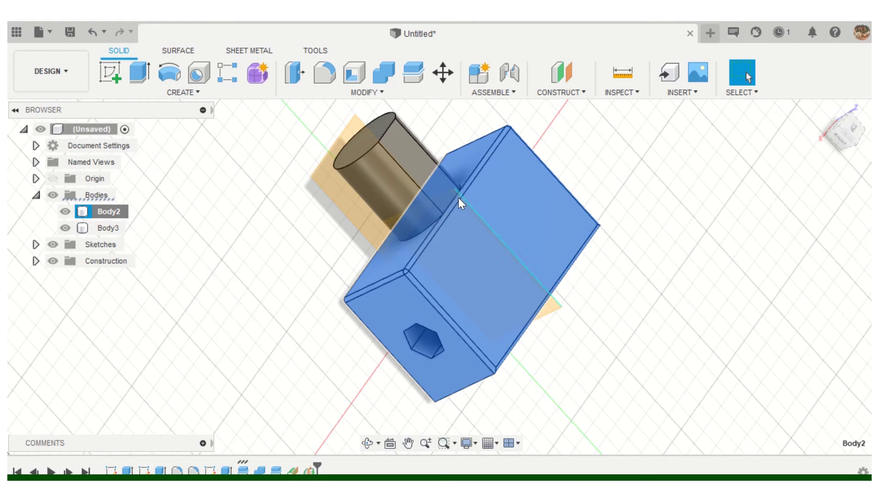
pyautogui.click(709, 250)
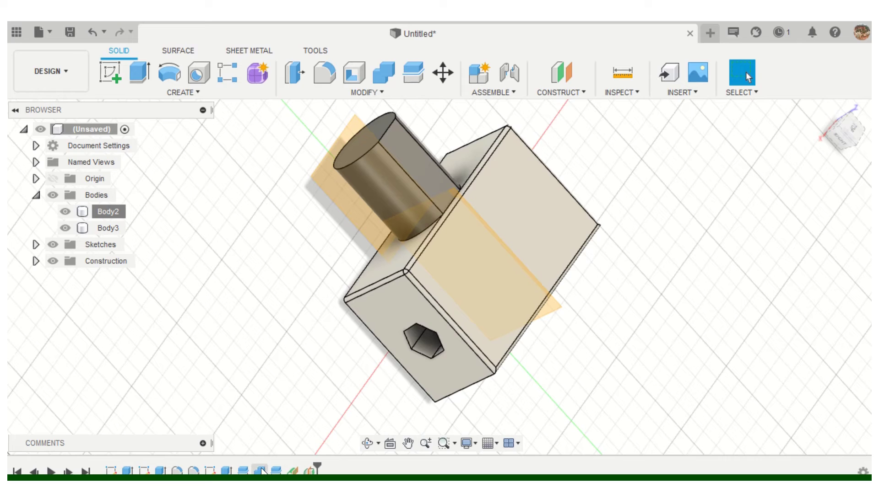
# Reopen the cylinder's circle sketch from the timeline and try to dimension the circle to the block's upper edge
pyautogui.rightClick(211, 471)
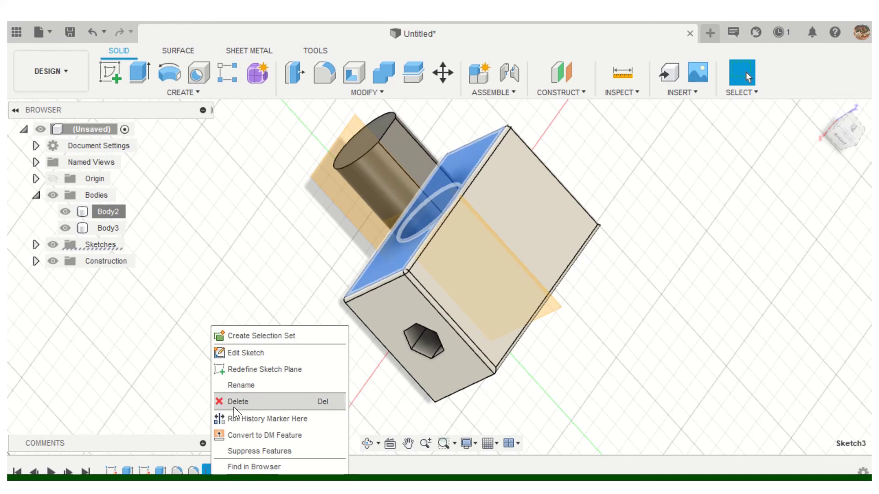
pyautogui.click(243, 357)
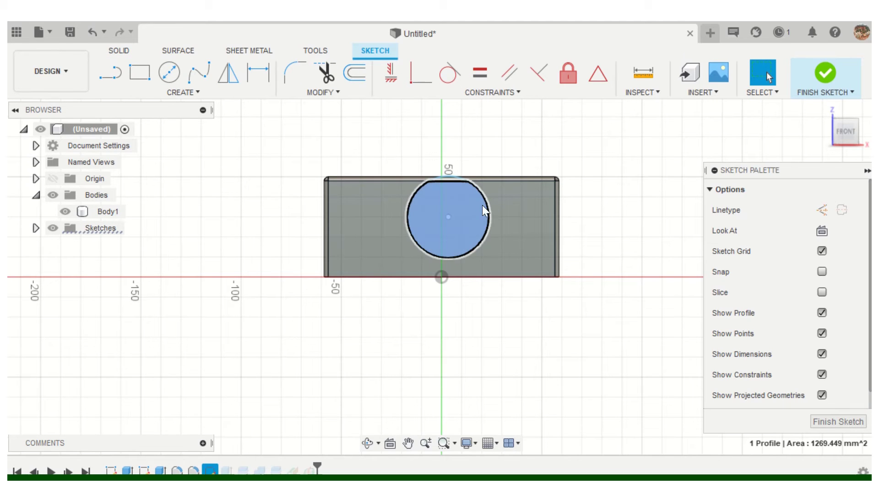
pyautogui.click(486, 206)
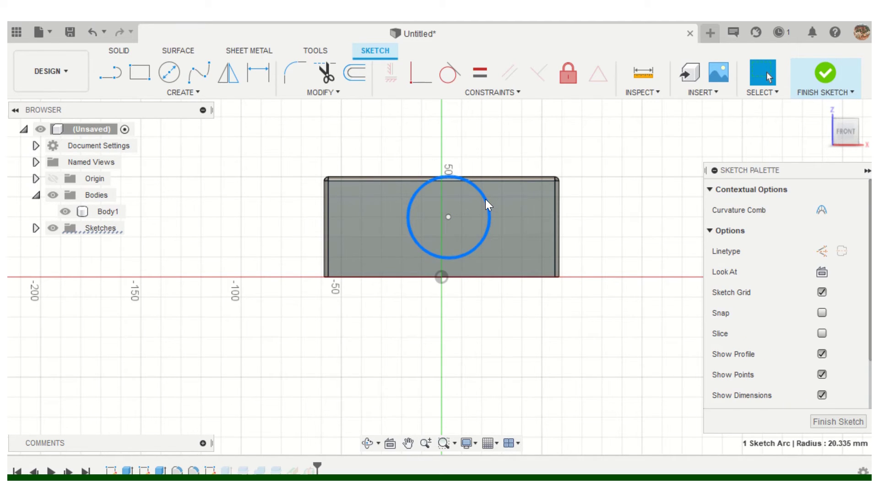
pyautogui.click(259, 73)
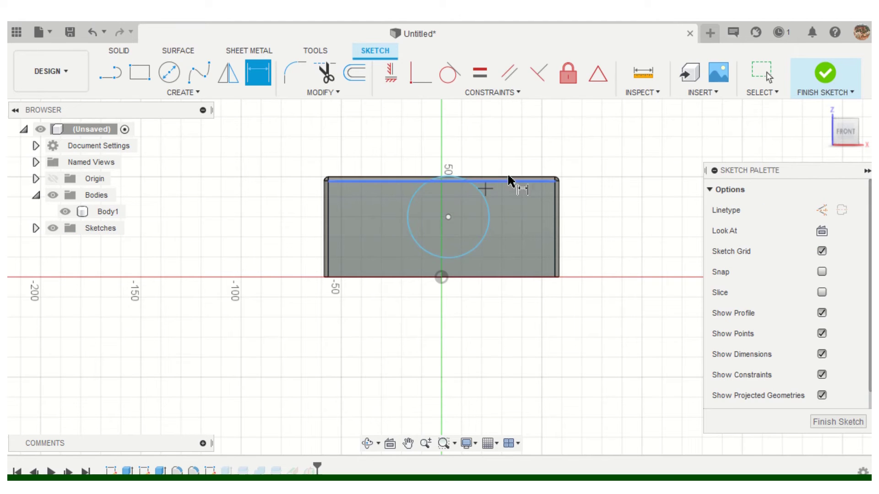
pyautogui.click(488, 193)
pyautogui.click(503, 179)
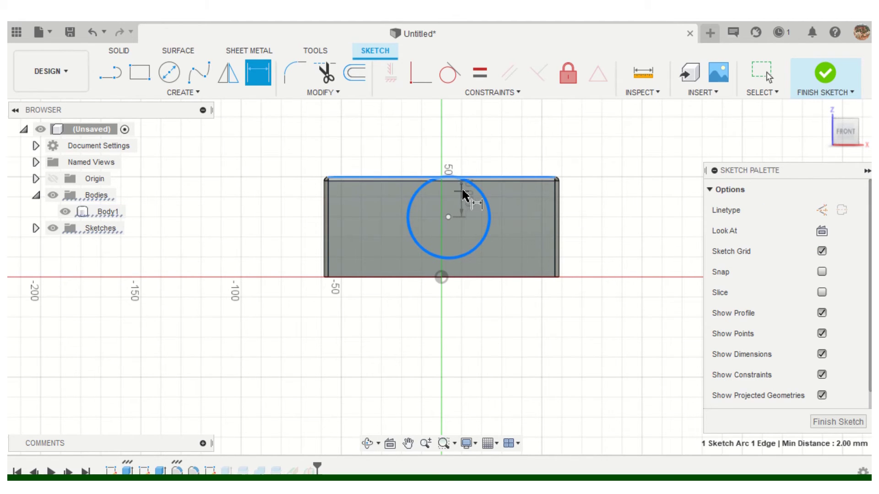
pyautogui.rightClick(497, 155)
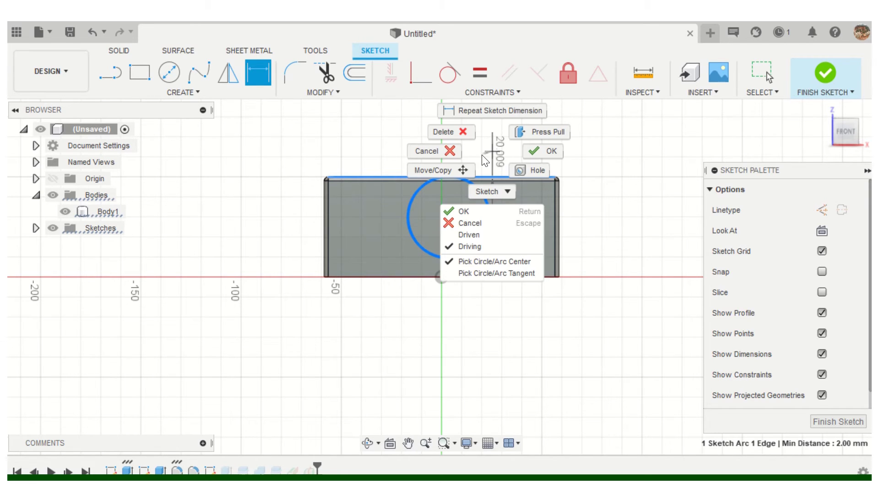
pyautogui.click(542, 151)
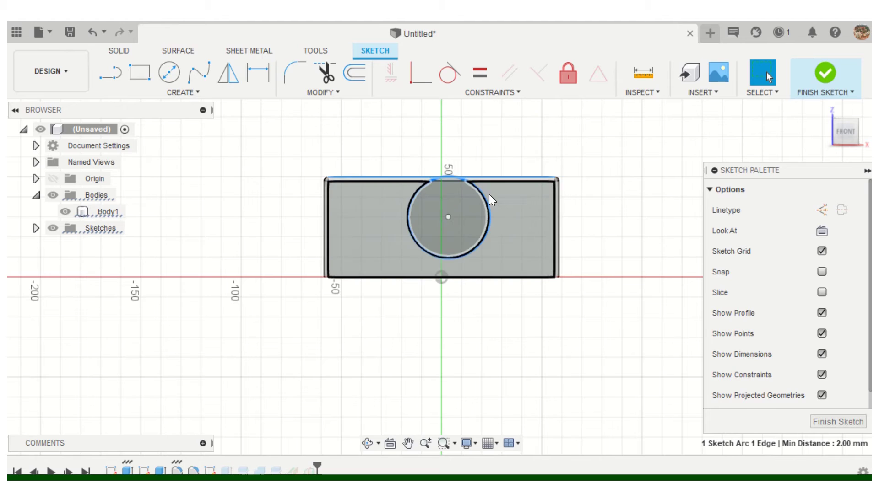
pyautogui.click(489, 197)
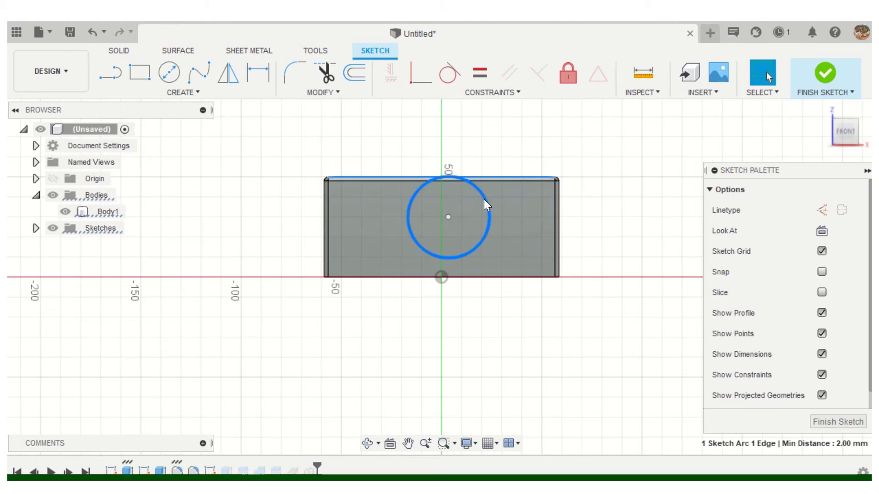
pyautogui.click(418, 192)
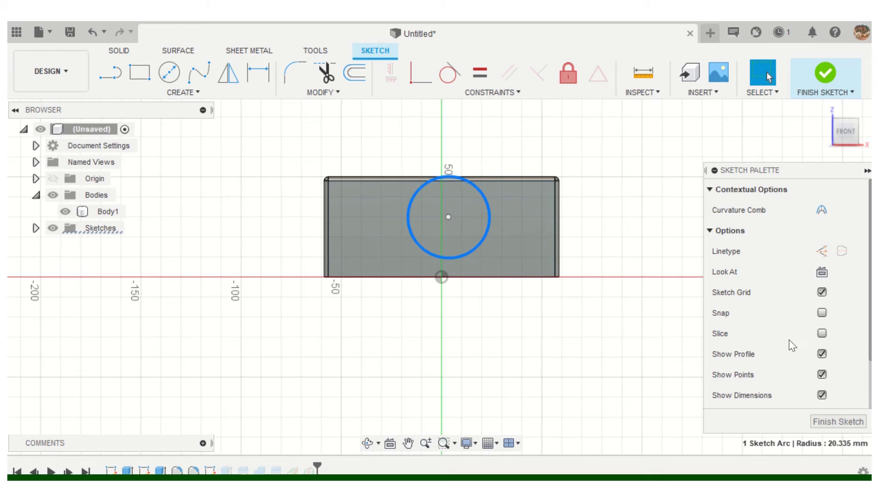
pyautogui.click(838, 422)
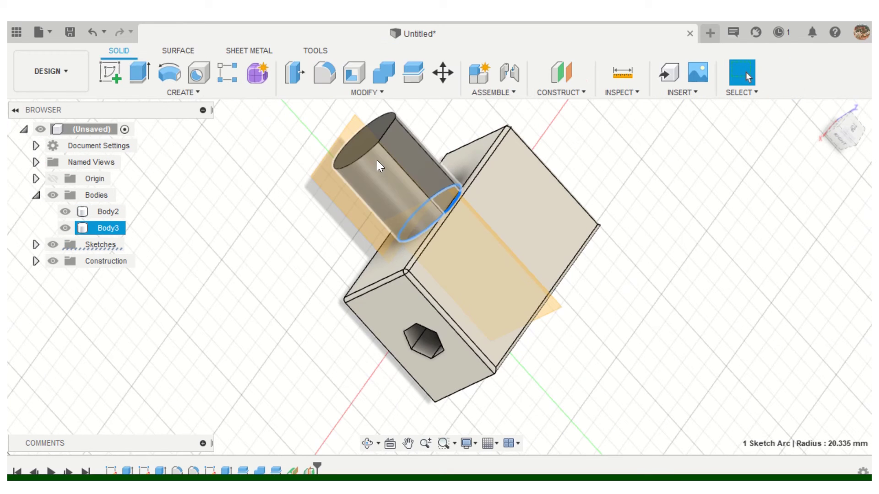
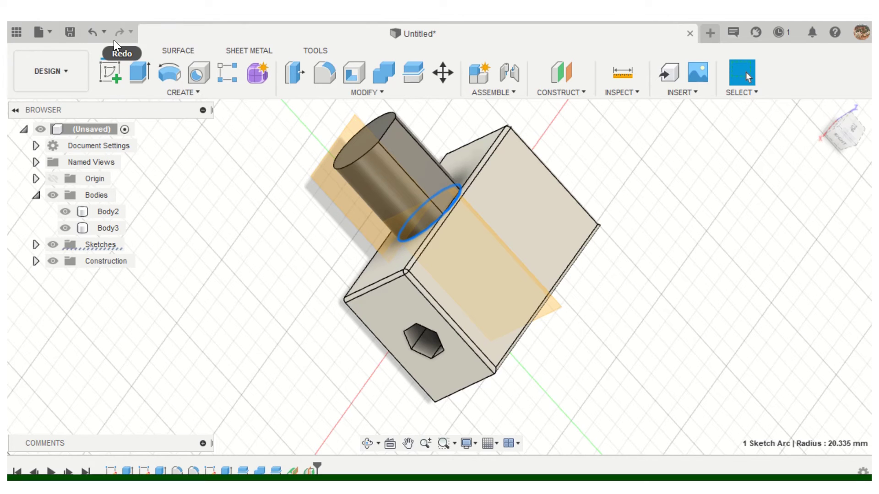
# Open the design jojo pen design clicky body v3.f3d from the pen design project and slide the clicker component slightly outward
pyautogui.click(50, 35)
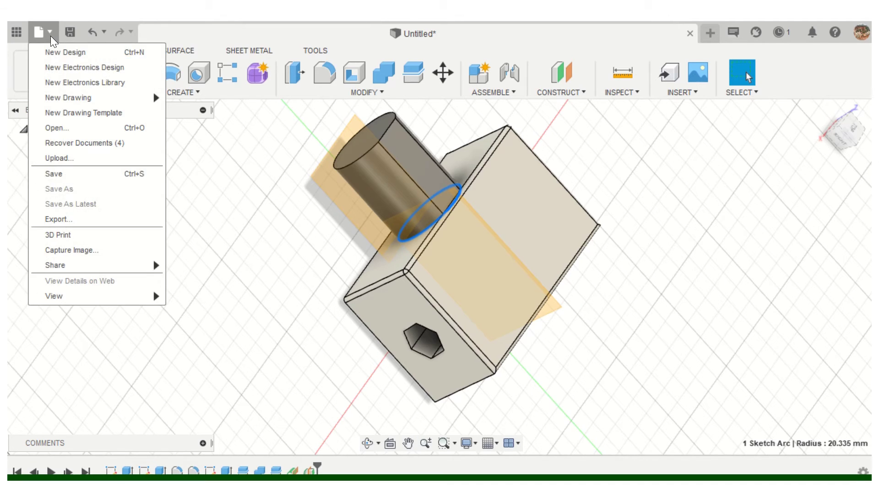
pyautogui.click(89, 132)
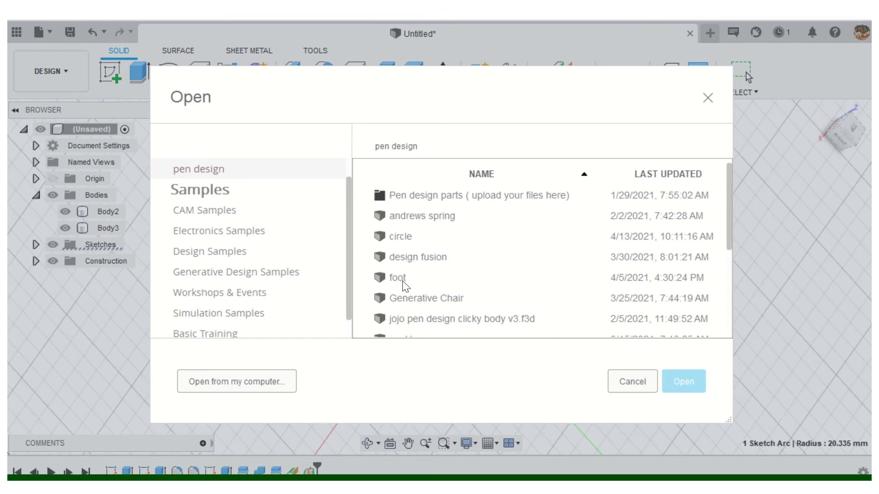
pyautogui.scroll(-1, 412, 285)
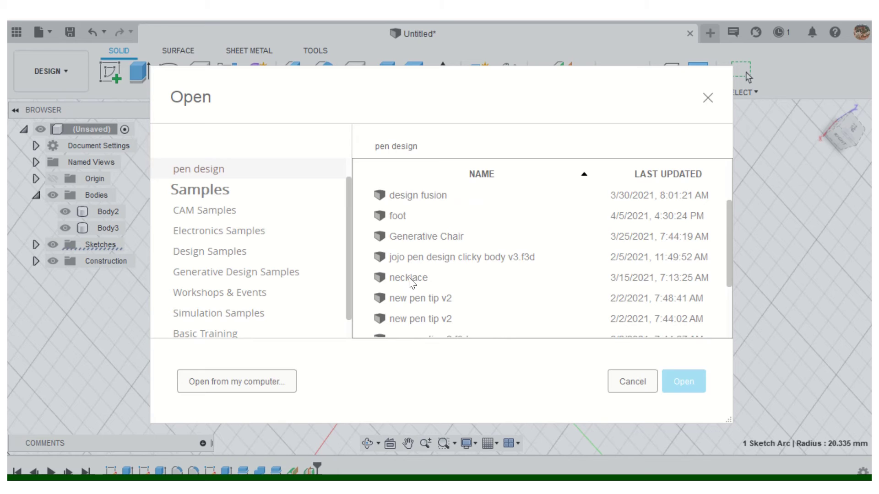
pyautogui.click(425, 262)
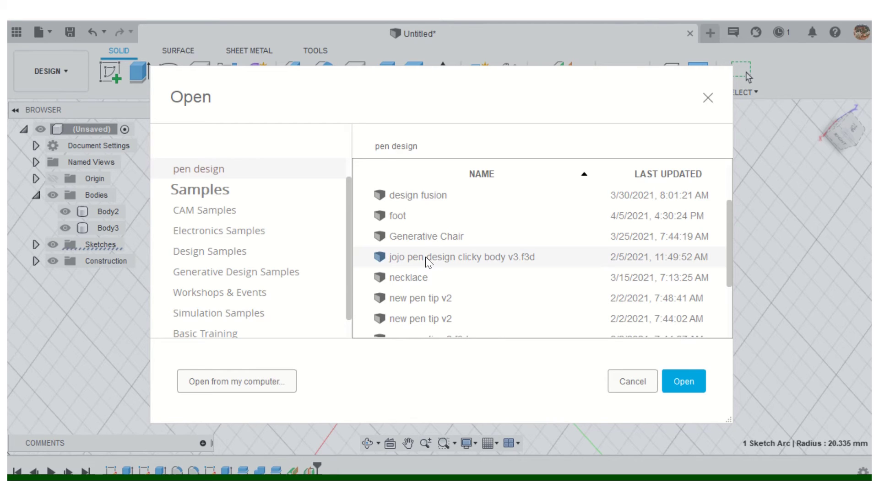
pyautogui.click(691, 381)
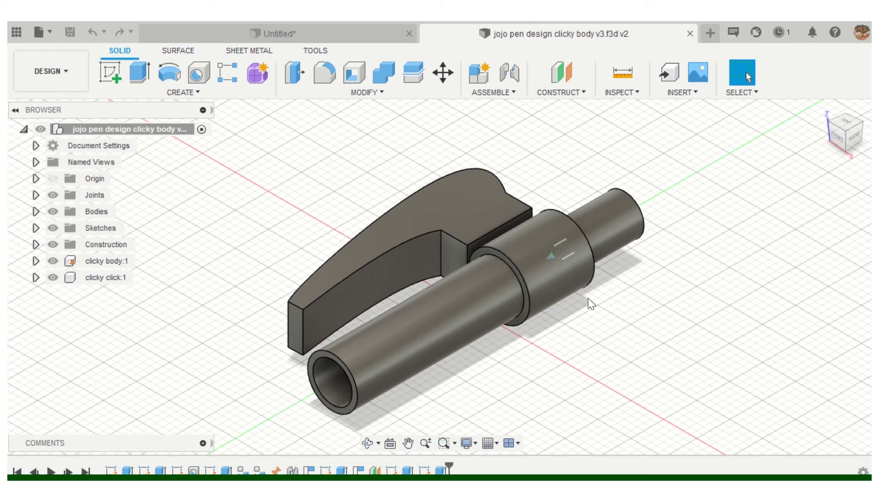
pyautogui.moveTo(590, 228); pyautogui.dragTo(613, 223)
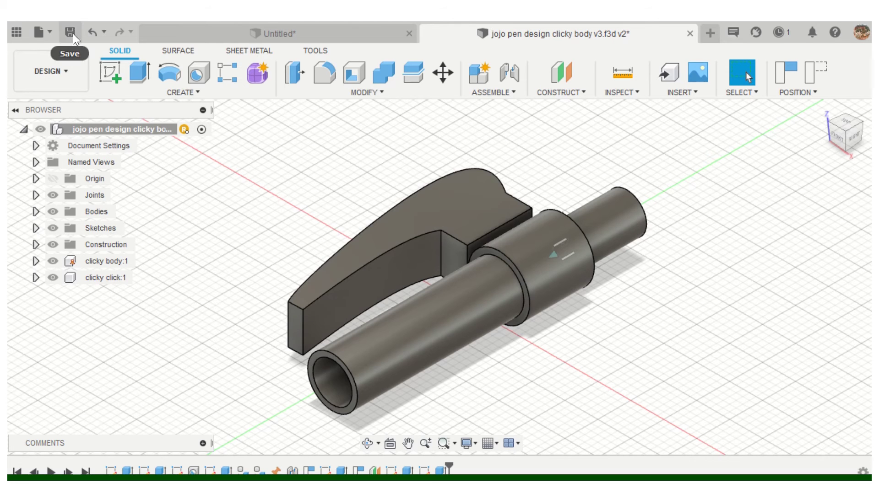
# Create a new drawing of the full pen assembly from scratch with the ASME standard, inch units and an A (8.5in x 11in) sheet
pyautogui.click(52, 32)
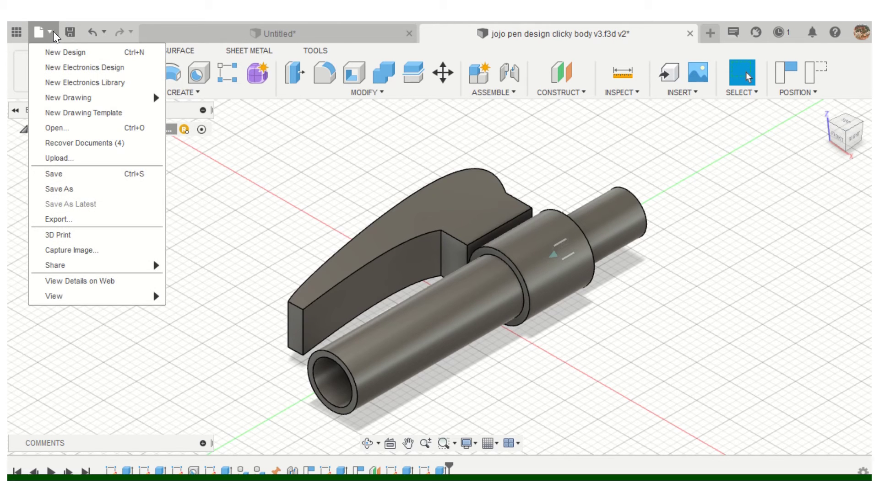
pyautogui.moveTo(67, 99)
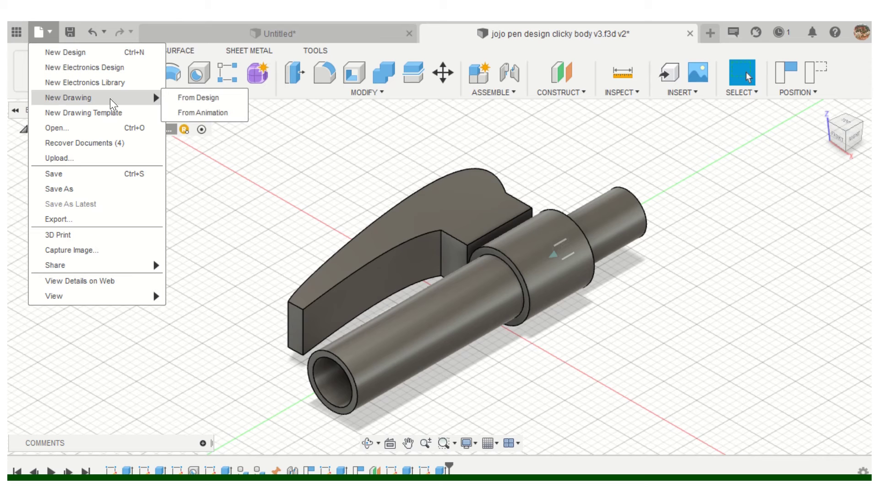
pyautogui.click(191, 94)
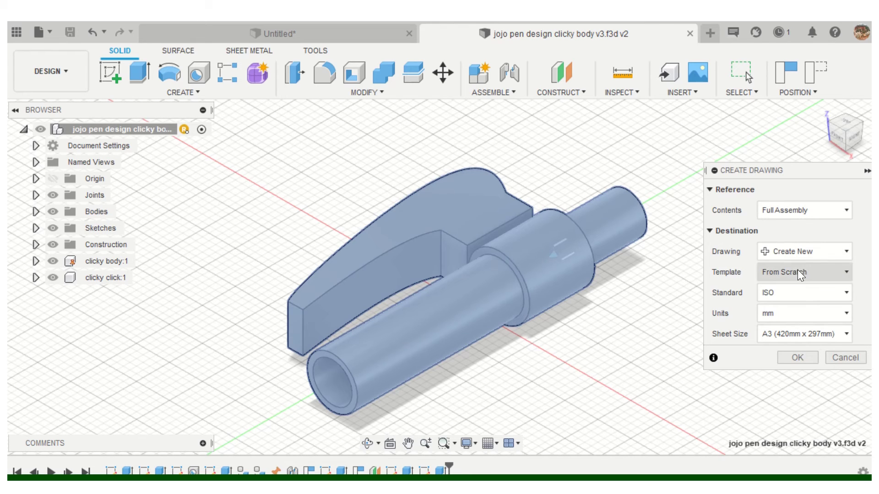
pyautogui.click(800, 292)
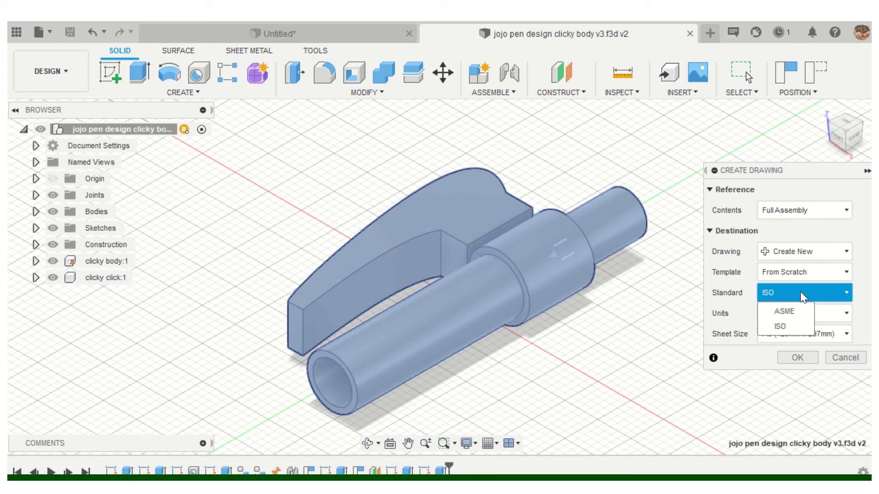
pyautogui.click(775, 310)
pyautogui.click(793, 316)
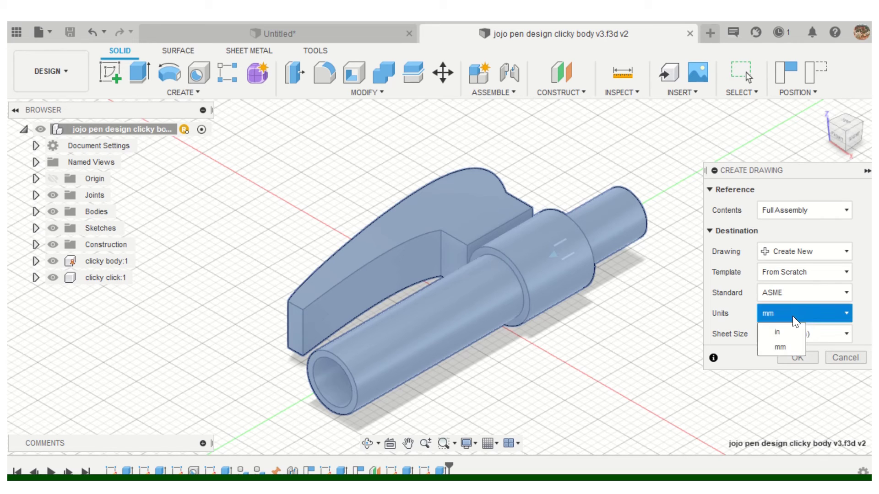
pyautogui.click(792, 333)
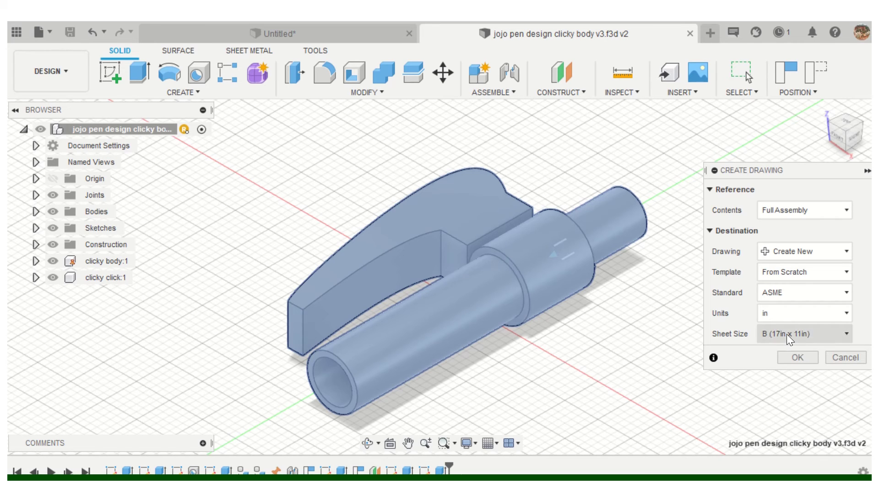
pyautogui.click(786, 335)
pyautogui.click(789, 351)
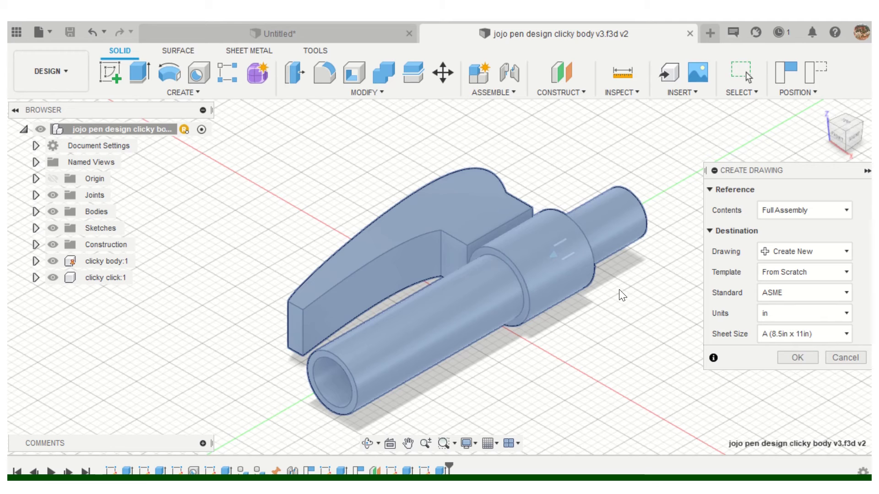
pyautogui.click(797, 358)
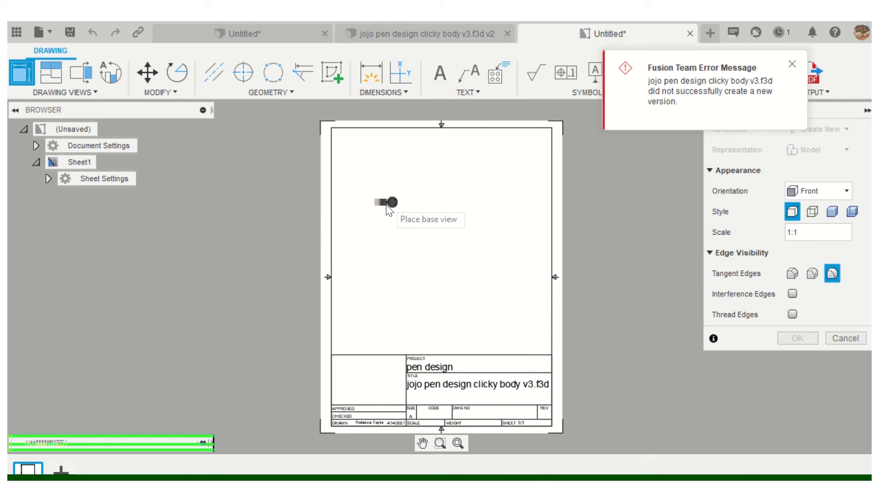
# Place the front base view at 1:1 in the sheet's lower left area and project views above it, diagonally up and to its right
pyautogui.click(383, 281)
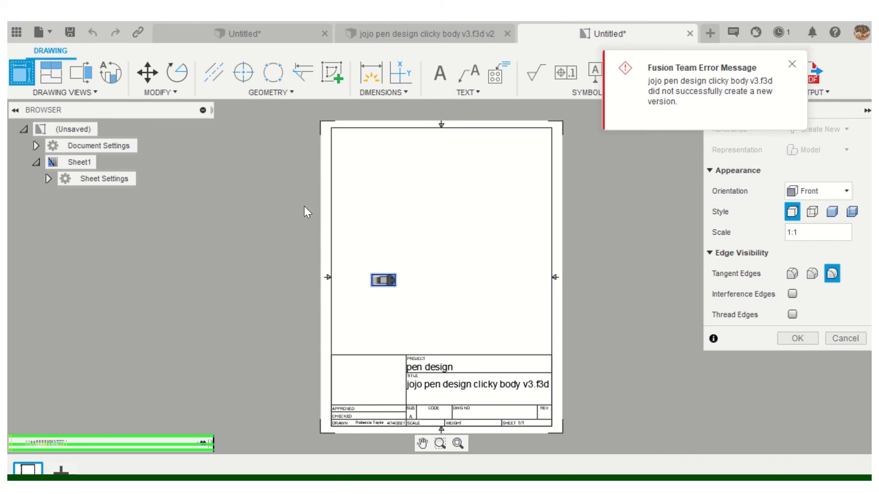
pyautogui.click(46, 74)
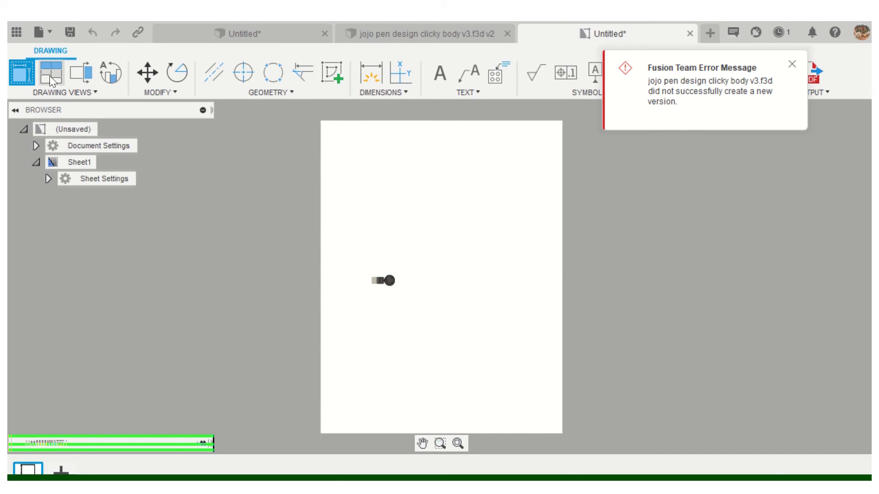
pyautogui.click(378, 277)
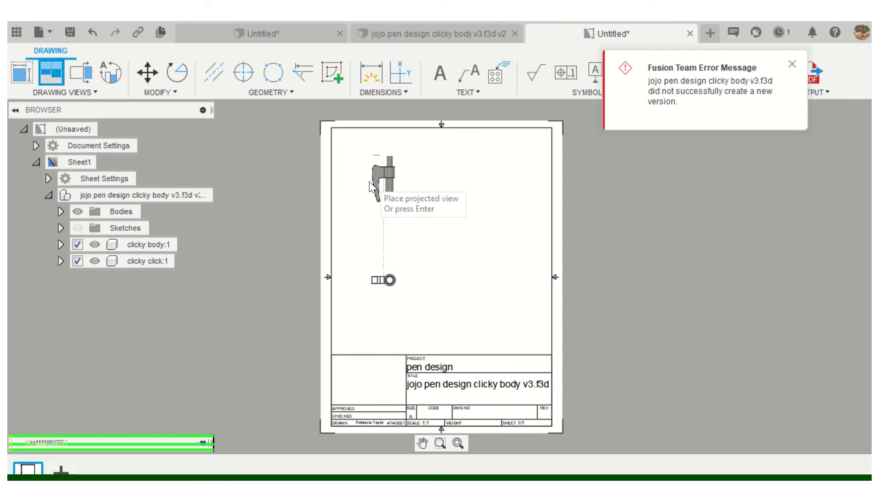
pyautogui.click(369, 182)
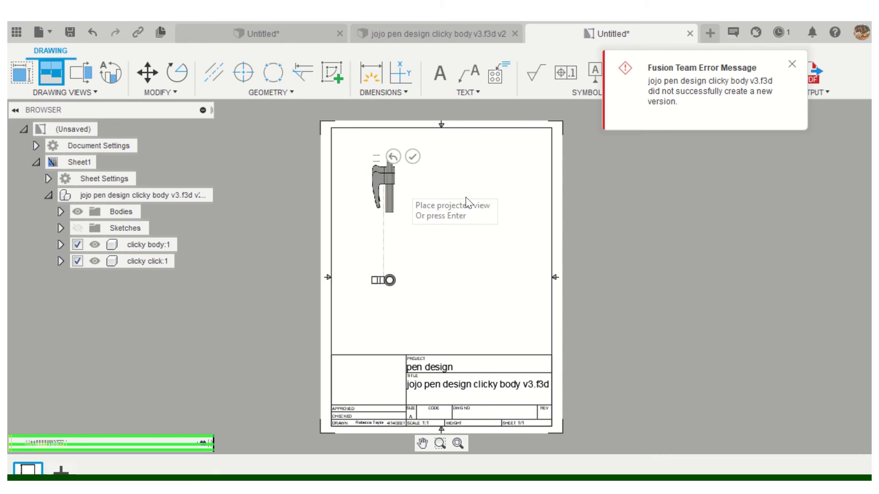
pyautogui.click(498, 172)
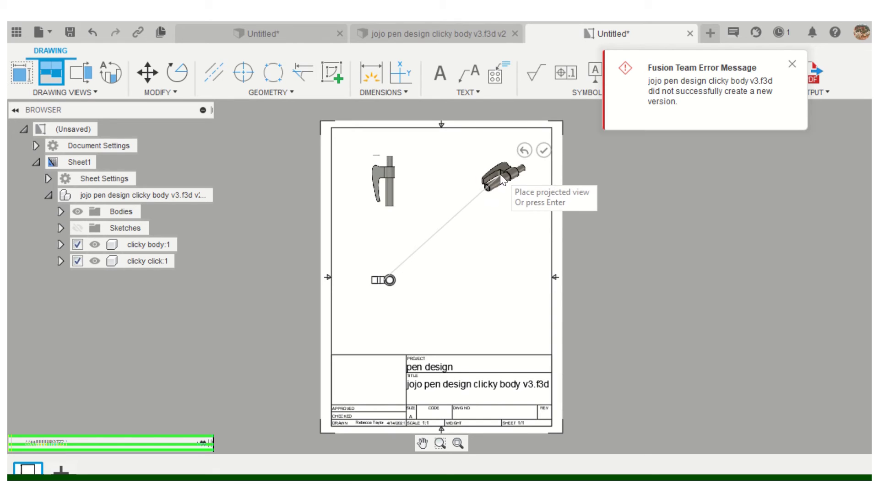
pyautogui.click(506, 295)
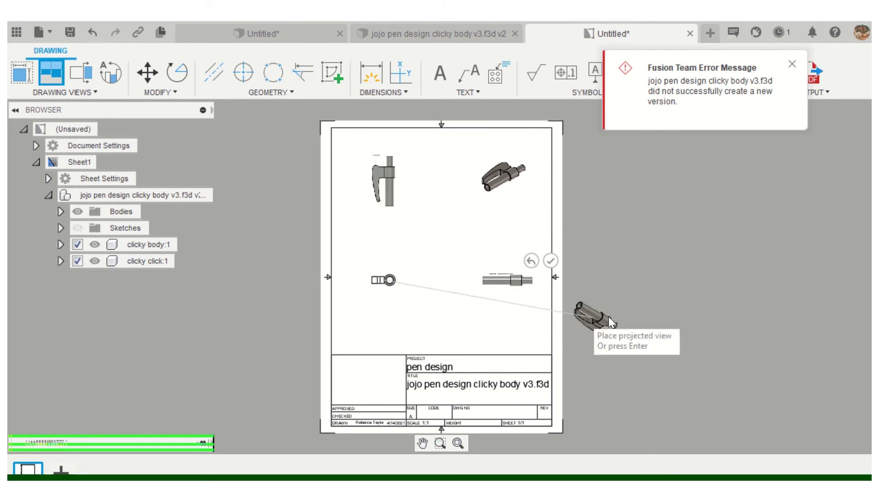
pyautogui.click(551, 260)
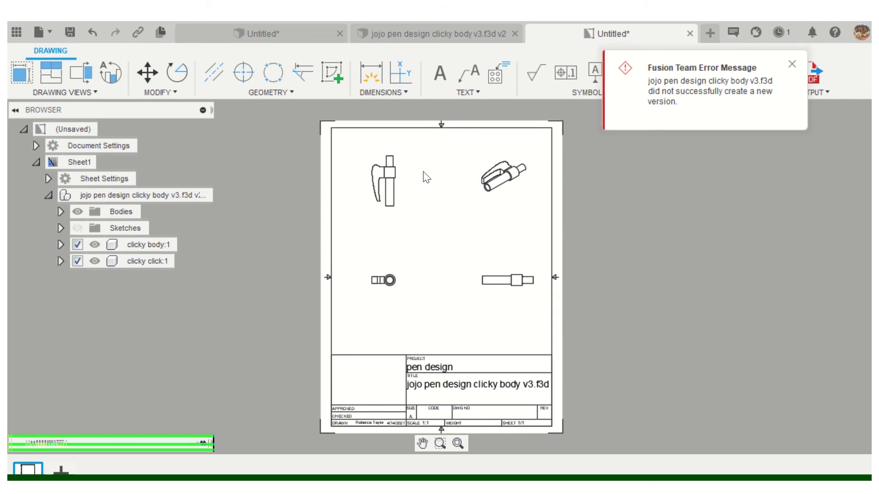
# Dimension the length of the pen's long lower tube in the view above the base view, placing the dimension beside the tube
pyautogui.click(371, 77)
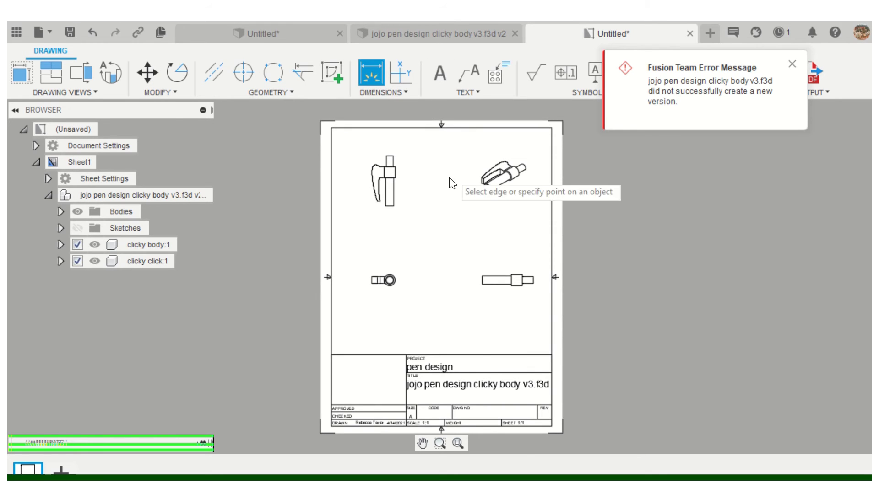
pyautogui.scroll(4, 397, 198)
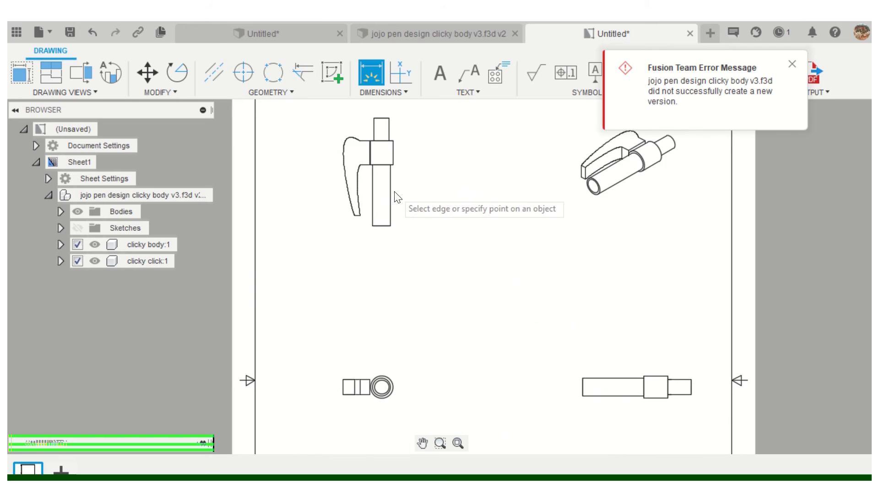
pyautogui.scroll(2, 394, 194)
pyautogui.click(386, 190)
pyautogui.click(443, 197)
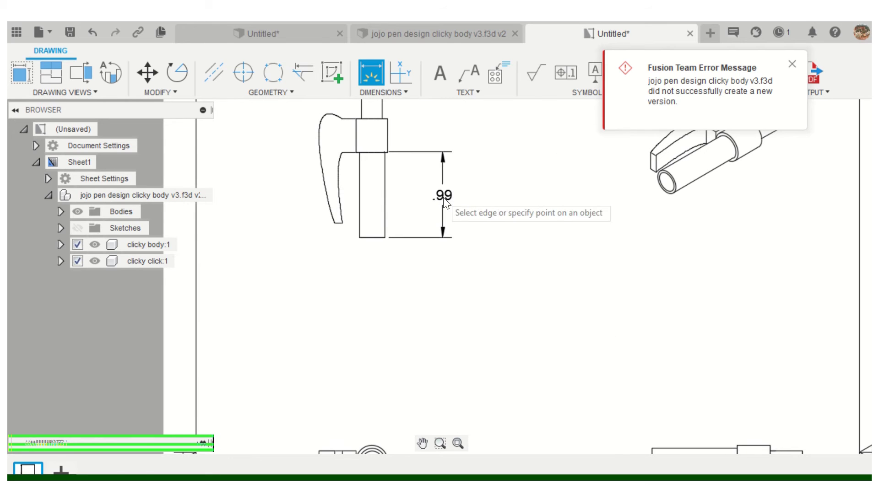
pyautogui.click(372, 238)
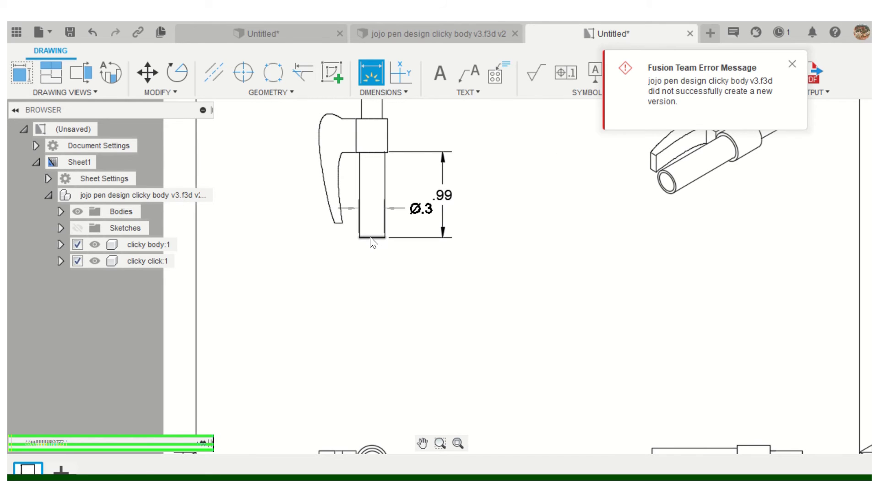
pyautogui.scroll(-5, 388, 147)
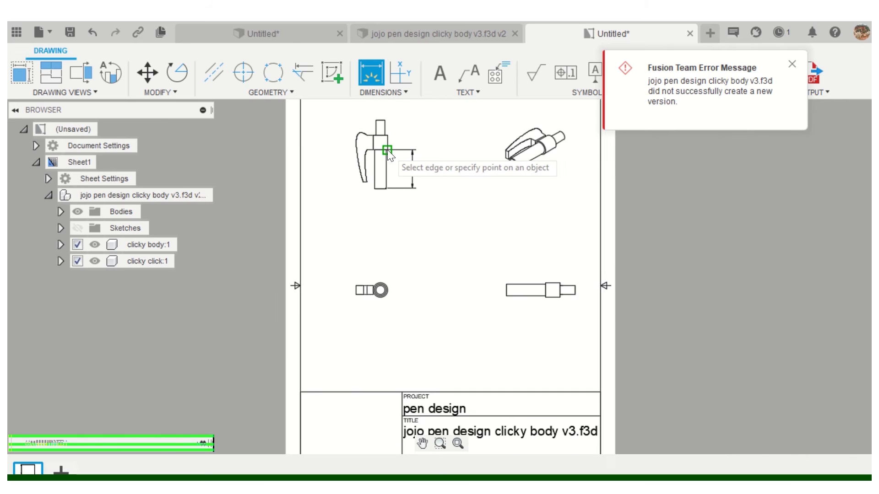
pyautogui.scroll(-1, 388, 150)
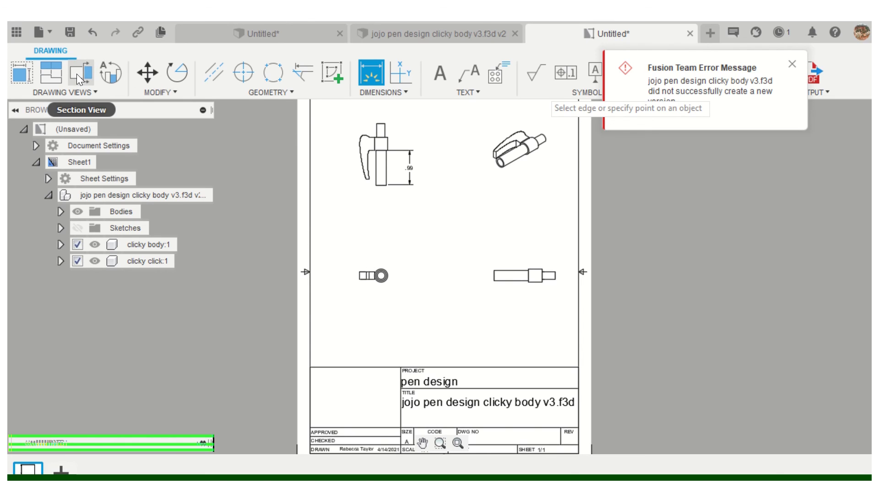
# Create detail view A at 2:1 scale around the clip and lower tube of the dimensioned view, placing it between that view and the isometric view
pyautogui.click(107, 78)
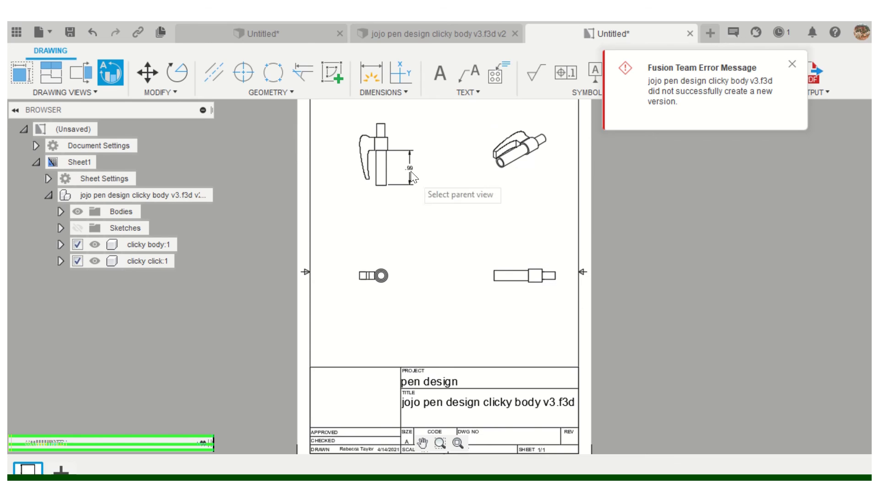
pyautogui.click(379, 165)
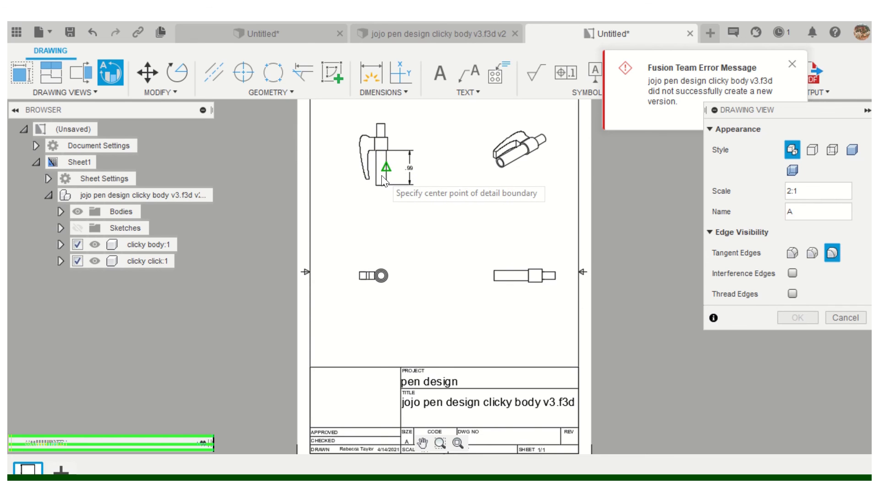
pyautogui.click(379, 172)
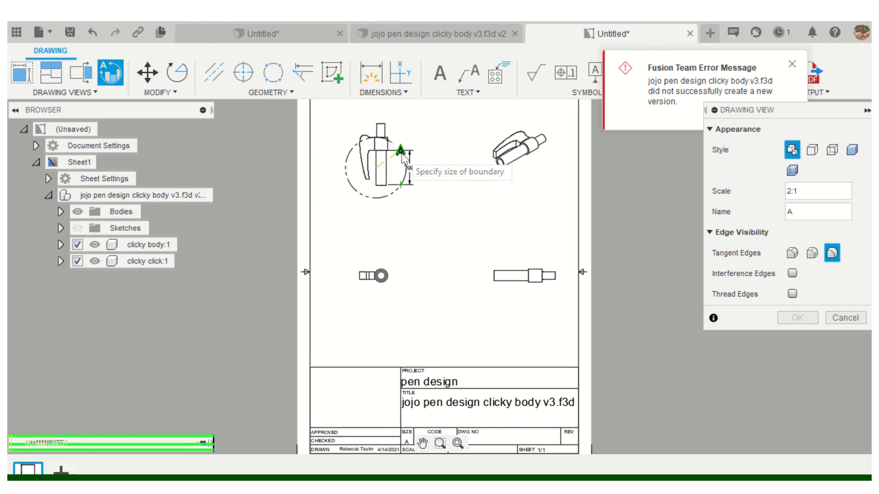
pyautogui.click(398, 162)
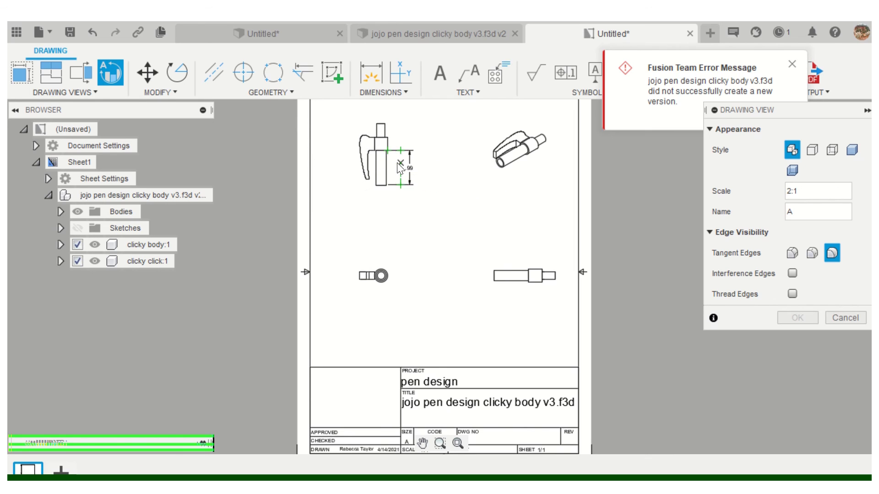
pyautogui.click(447, 168)
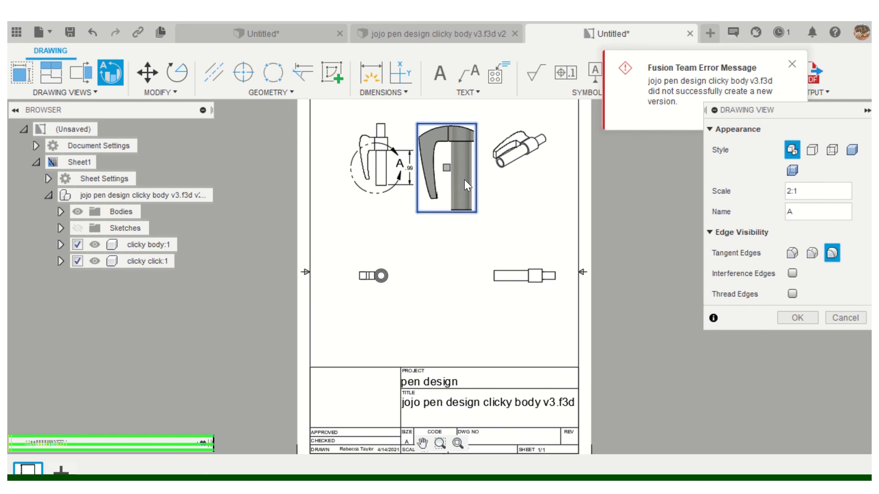
pyautogui.click(811, 319)
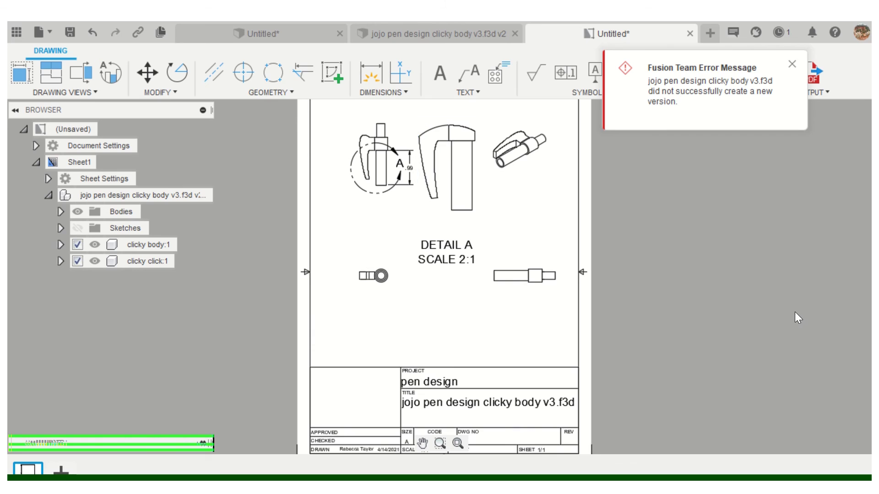
# Create full-depth section view B-B at 1:1 with a vertical cut through the right projected view's long tube, placed between it and the base view
pyautogui.click(76, 74)
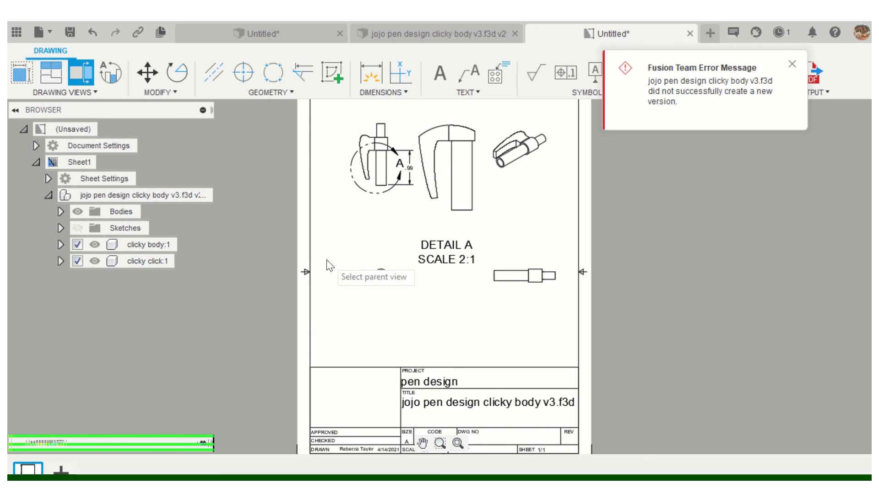
pyautogui.click(511, 275)
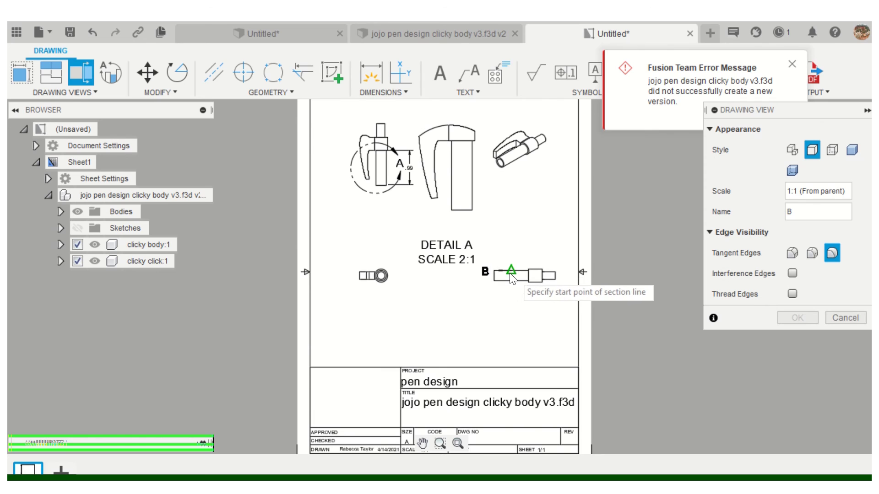
pyautogui.click(511, 280)
pyautogui.click(519, 261)
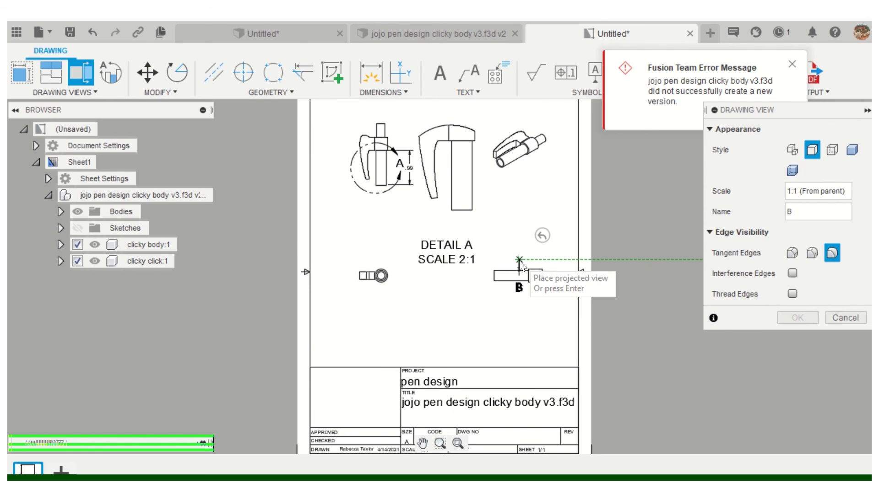
pyautogui.click(519, 294)
pyautogui.click(562, 270)
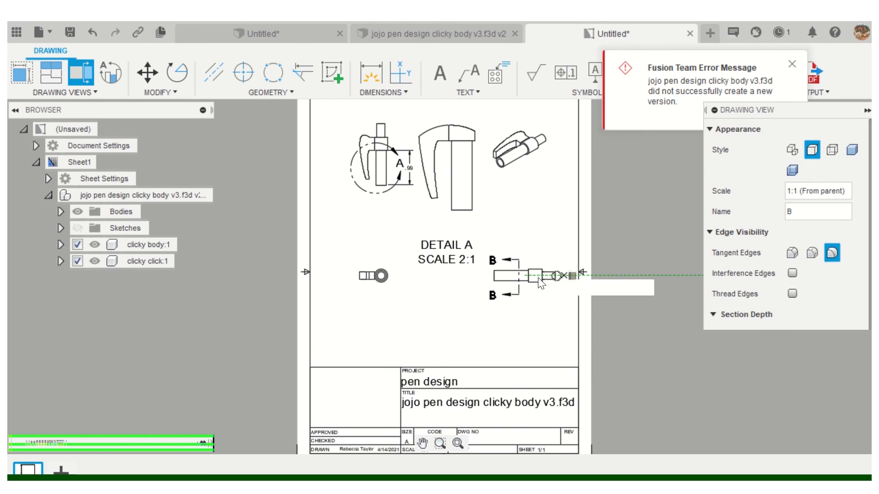
pyautogui.click(471, 309)
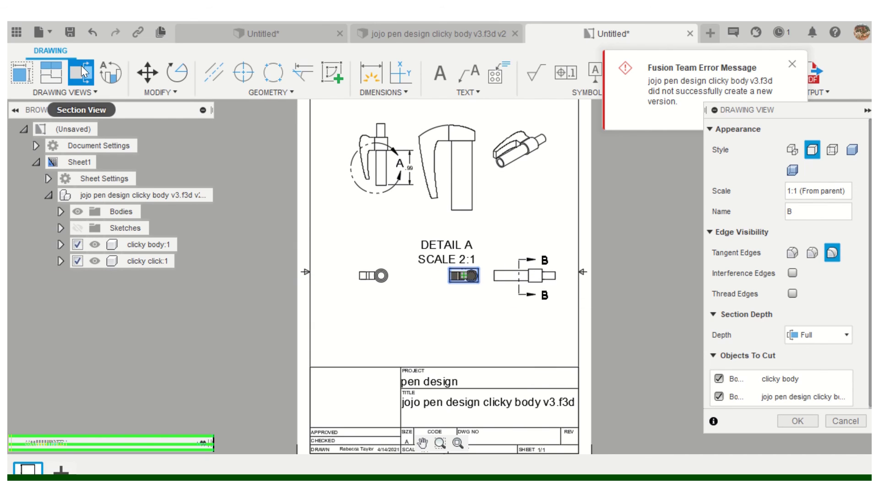
pyautogui.click(808, 419)
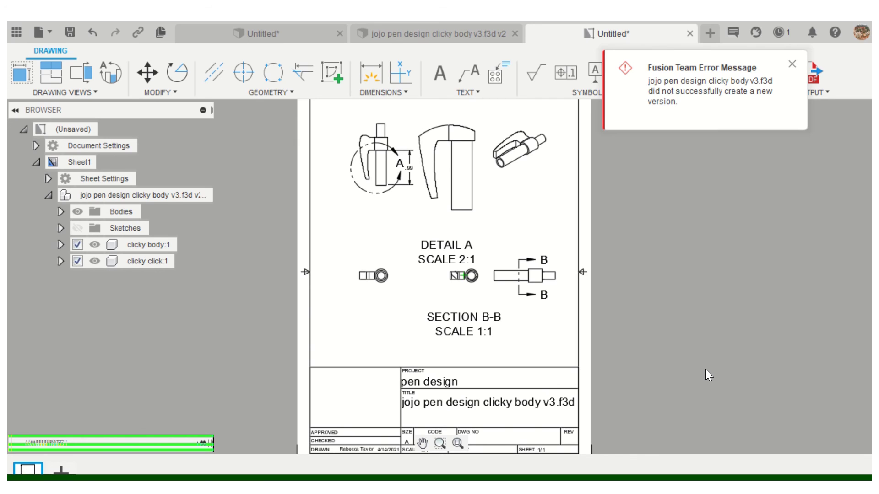
pyautogui.moveTo(397, 25)
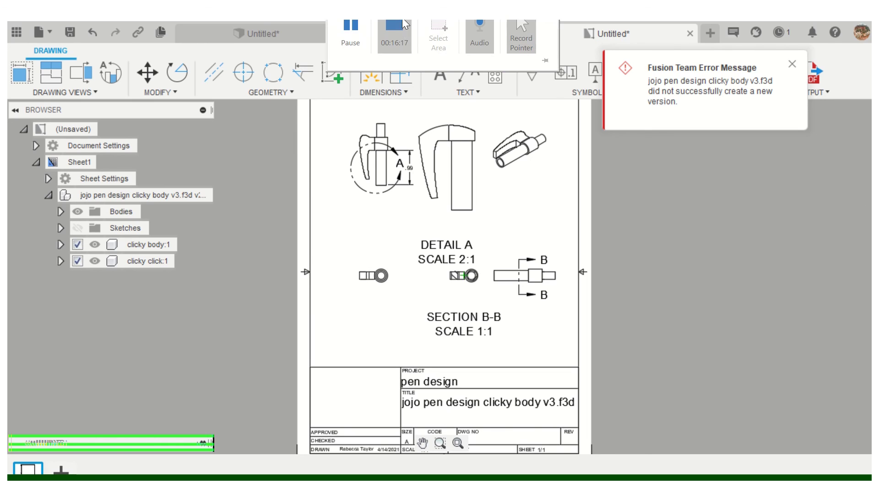